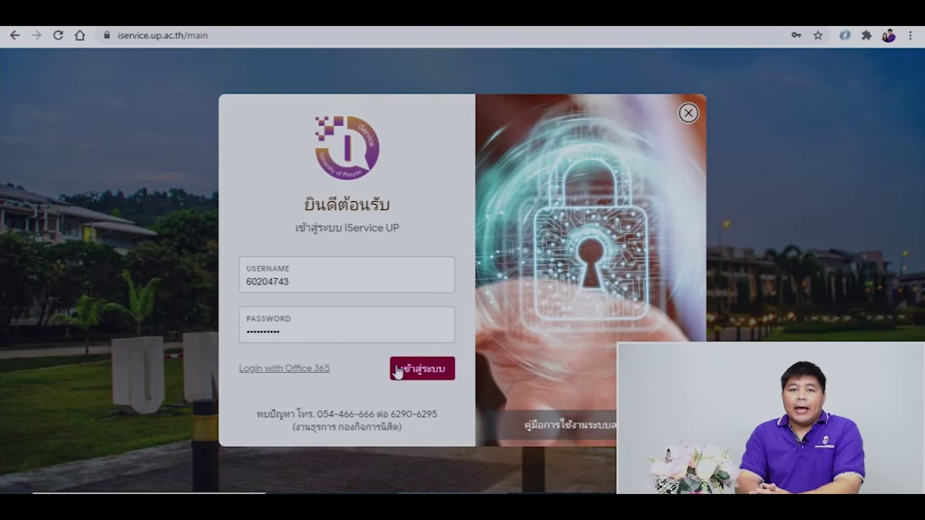
Sign in, then open แก้ไขข้อมูลส่วนตัว from the ระเบียนนิสิต menu
{"action": "left_click", "coordinate": [398, 368]}
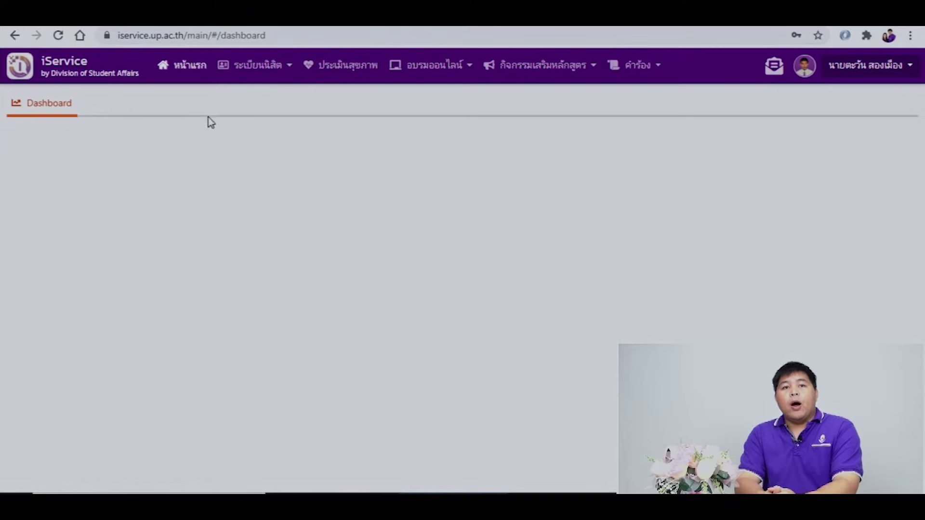
{"action": "left_click", "coordinate": [289, 74]}
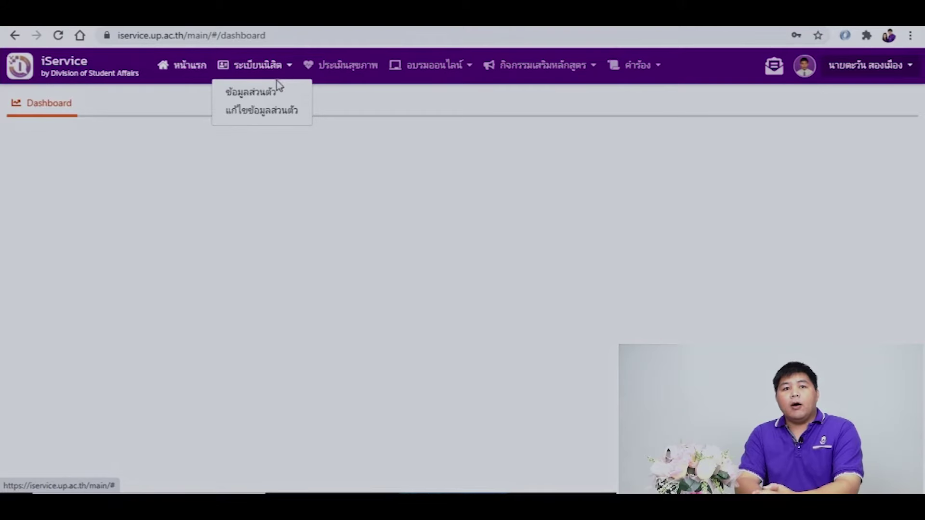
{"action": "left_click", "coordinate": [275, 113]}
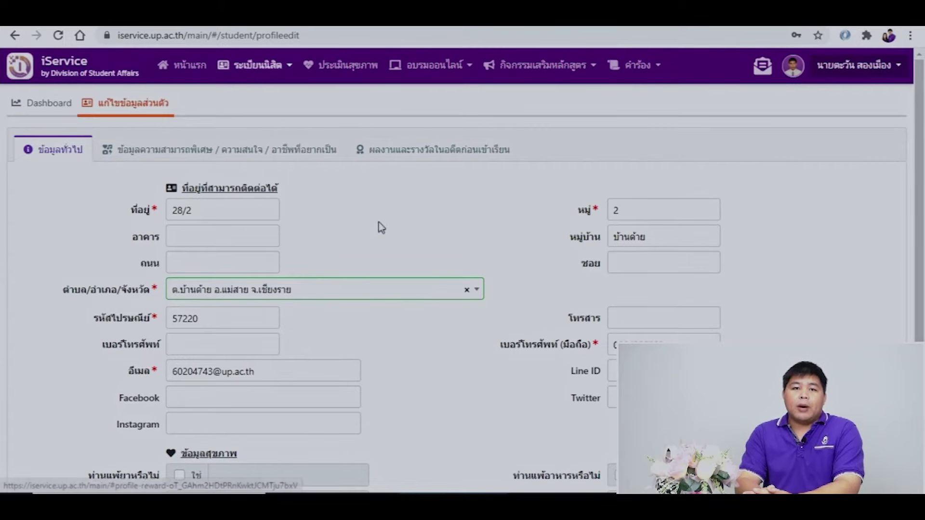
{"action": "scroll", "coordinate": [388, 288], "scroll_direction": "down", "scroll_amount": 1}
{"action": "scroll", "coordinate": [386, 285], "scroll_direction": "down", "scroll_amount": 1}
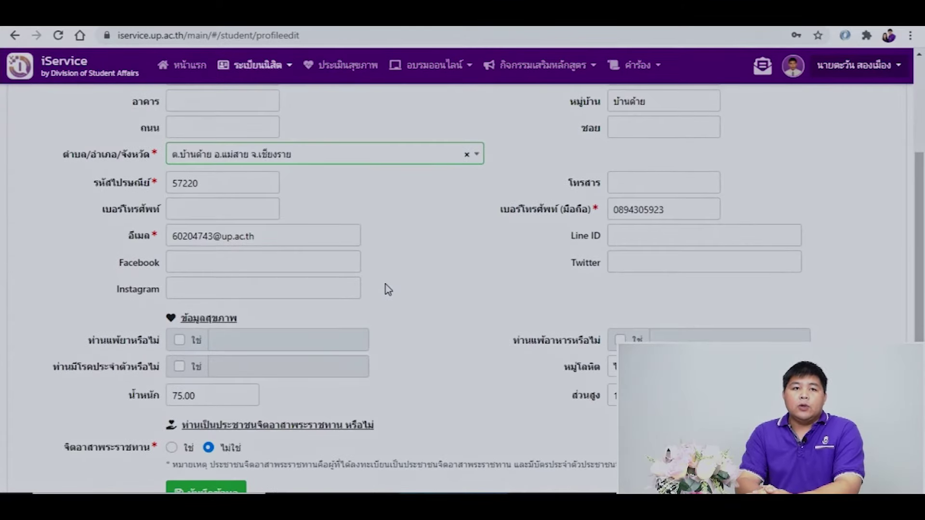
{"action": "scroll", "coordinate": [386, 285], "scroll_direction": "up", "scroll_amount": 2}
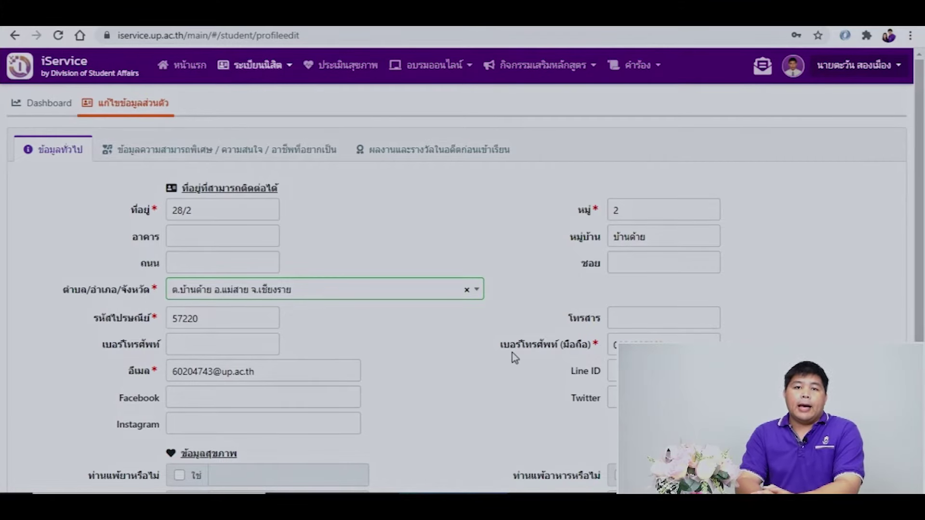
{"action": "scroll", "coordinate": [513, 351], "scroll_direction": "down", "scroll_amount": 3}
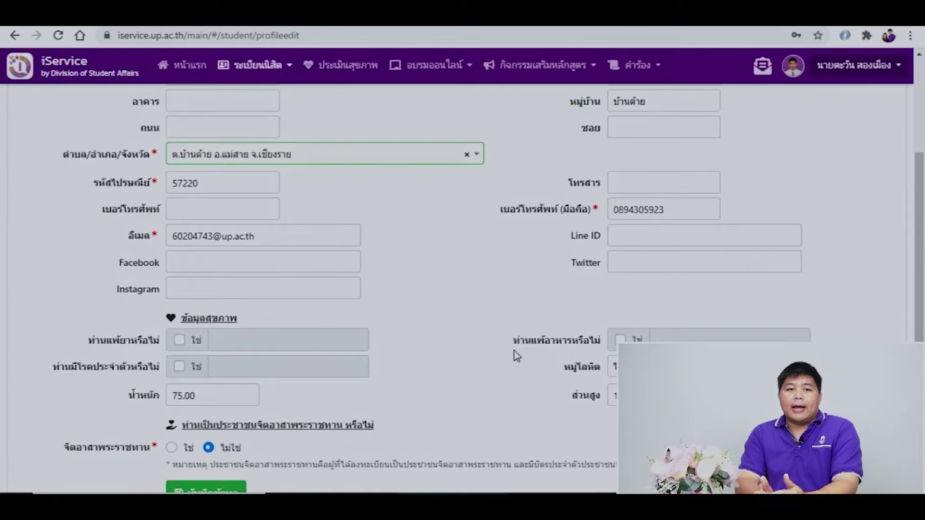
{"action": "scroll", "coordinate": [514, 350], "scroll_direction": "down", "scroll_amount": 1}
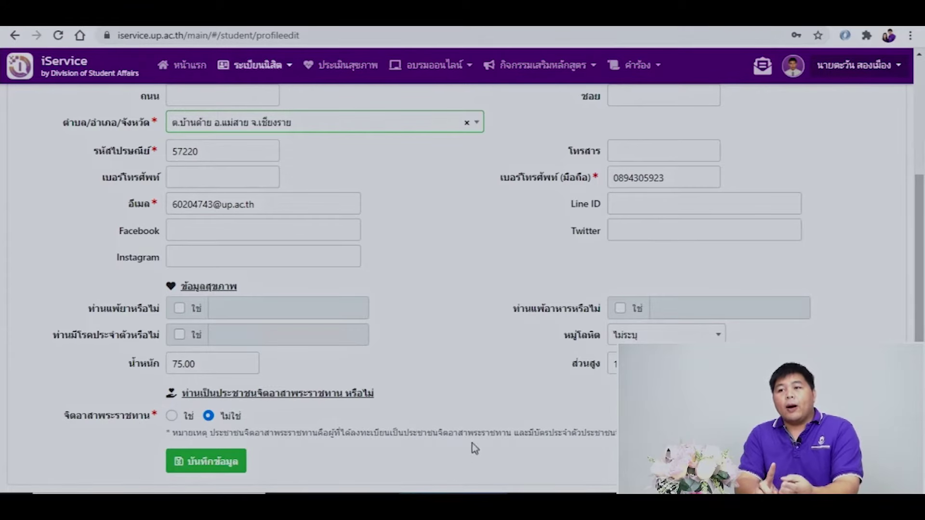
{"action": "scroll", "coordinate": [464, 415], "scroll_direction": "up", "scroll_amount": 4}
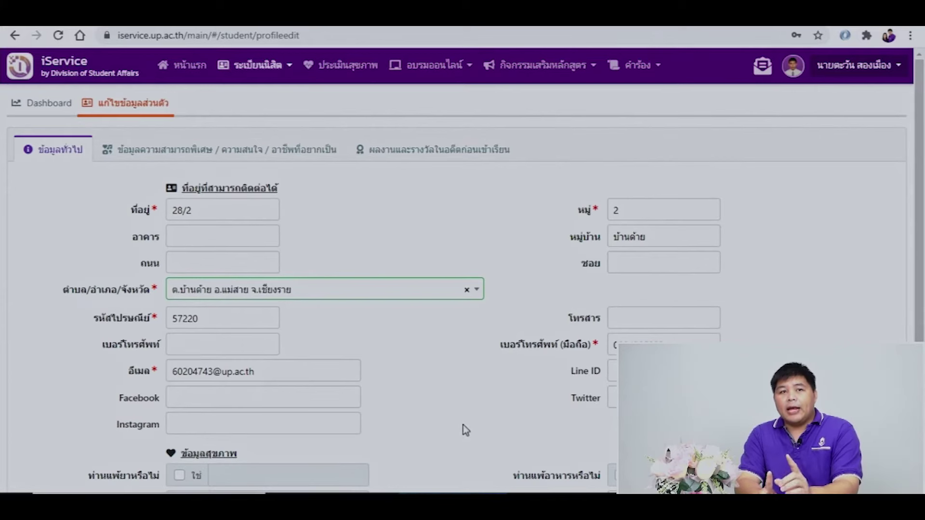
Review the special abilities / interests / careers tab, then open the past awards and achievements tab
{"action": "left_click", "coordinate": [256, 155]}
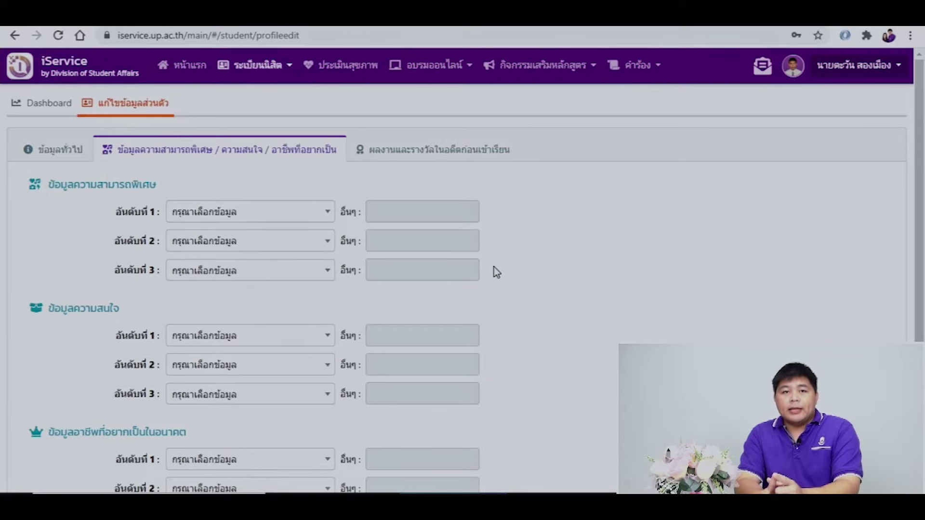
{"action": "scroll", "coordinate": [494, 267], "scroll_direction": "down", "scroll_amount": 2}
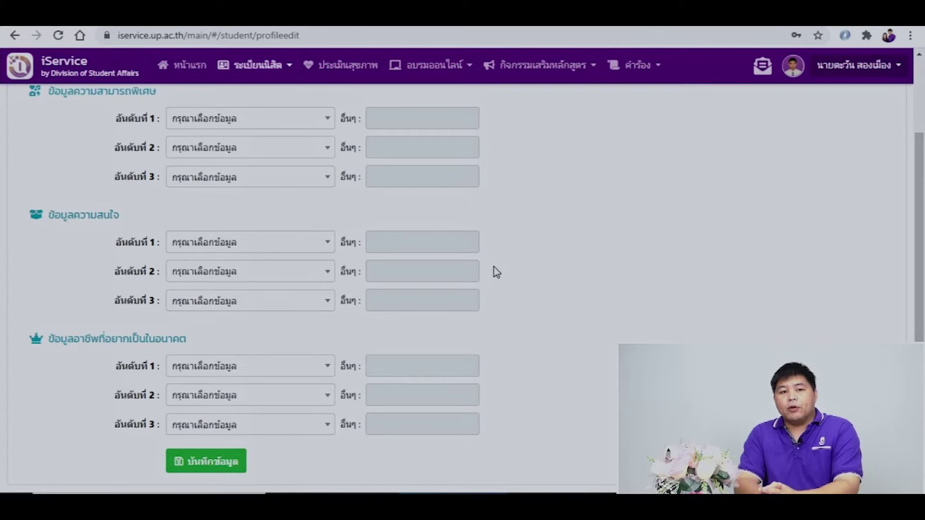
{"action": "scroll", "coordinate": [494, 266], "scroll_direction": "up", "scroll_amount": 1}
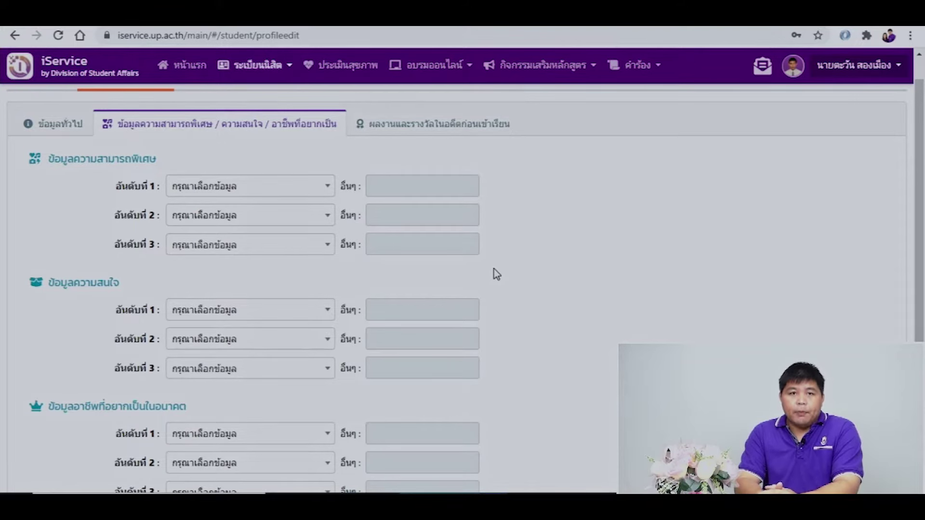
{"action": "left_click", "coordinate": [473, 126]}
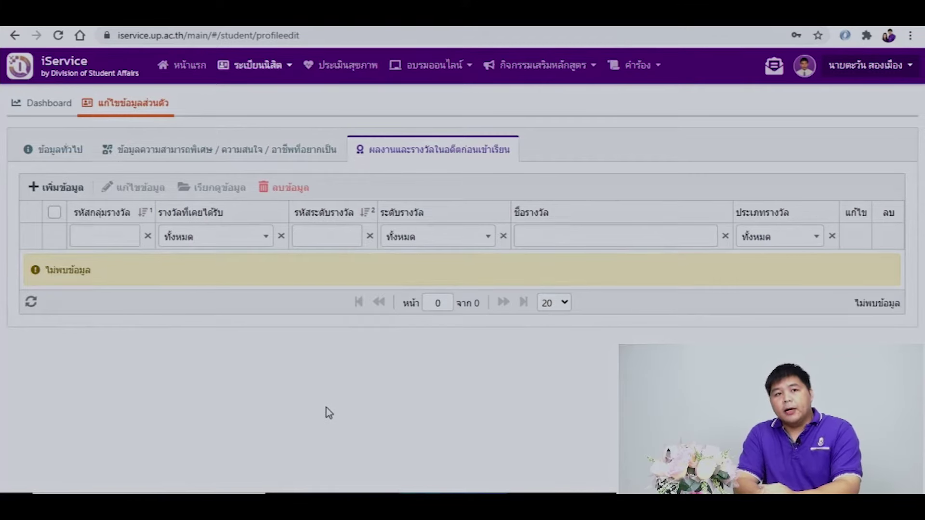
Add a new award record in category กลุ่มหุ่นยนต์ at level ระดับภายในโรงเรียน
{"action": "left_click", "coordinate": [65, 189]}
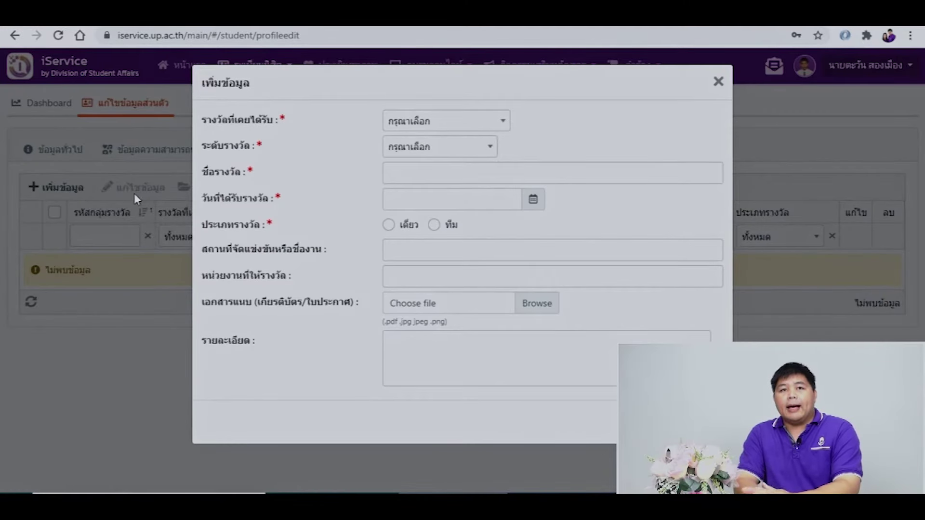
{"action": "left_click", "coordinate": [505, 129]}
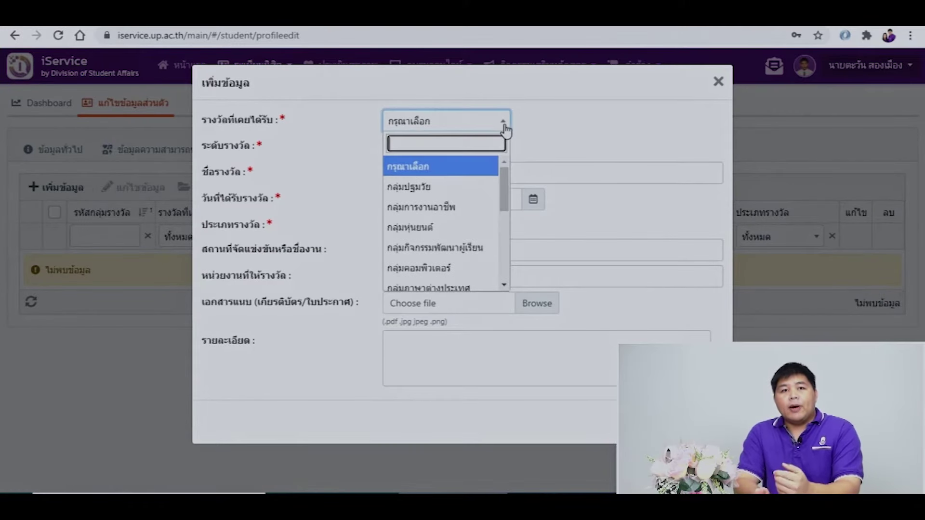
{"action": "left_click", "coordinate": [449, 229]}
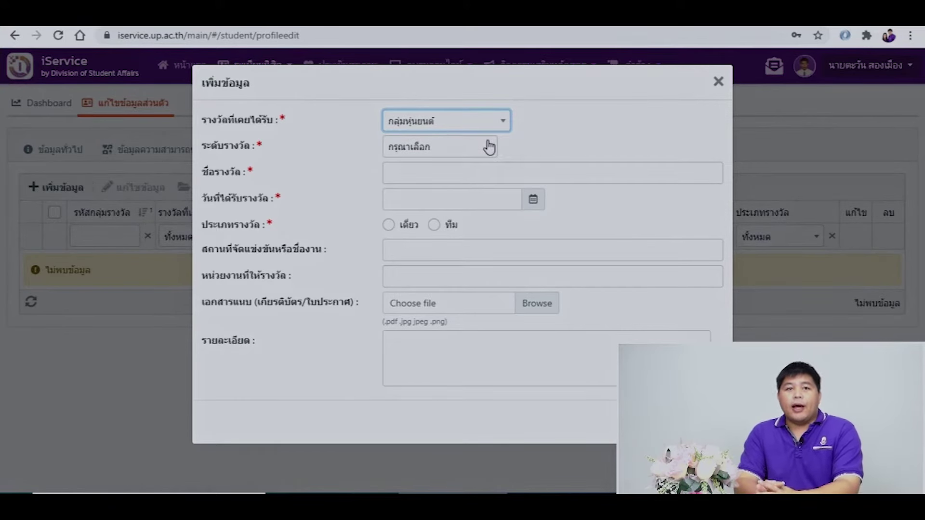
{"action": "left_click", "coordinate": [488, 146]}
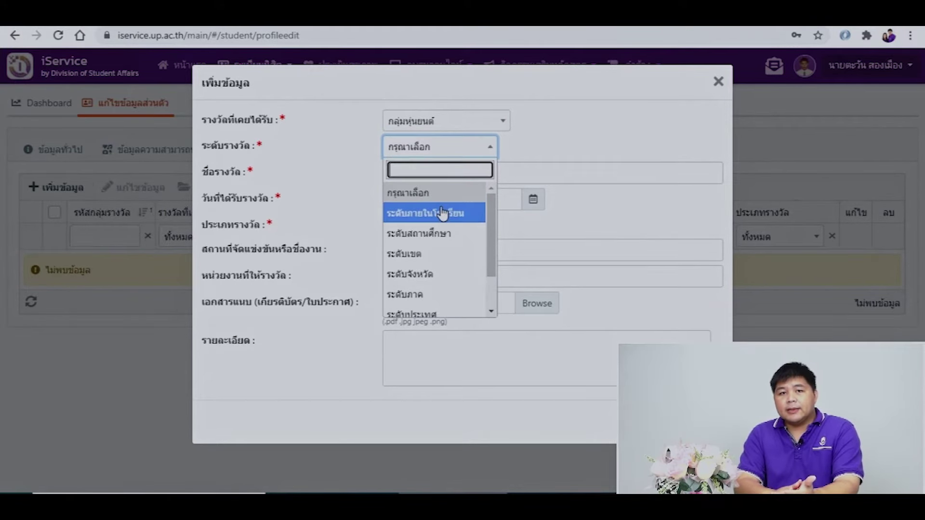
{"action": "left_click", "coordinate": [442, 213]}
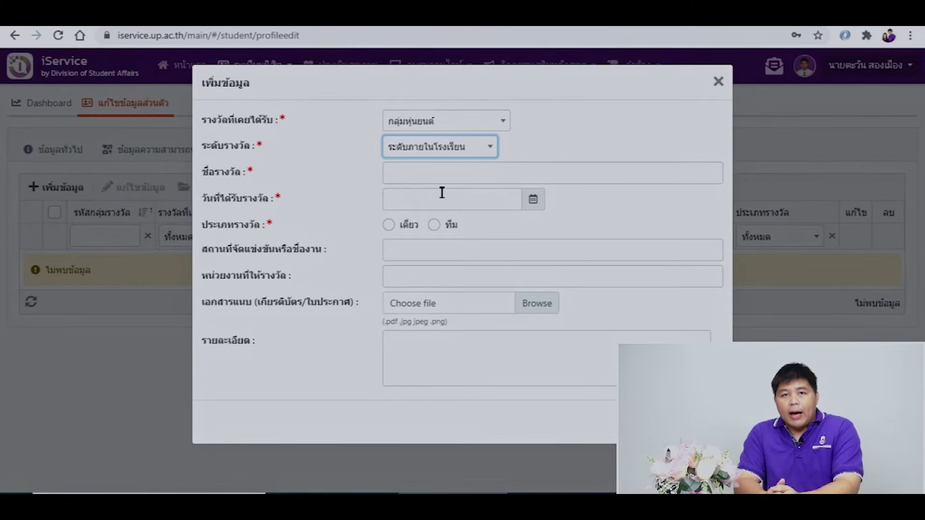
Set the award date to 16/07/2564, mark it a team award, and browse for a certificate file
{"action": "left_click", "coordinate": [439, 177]}
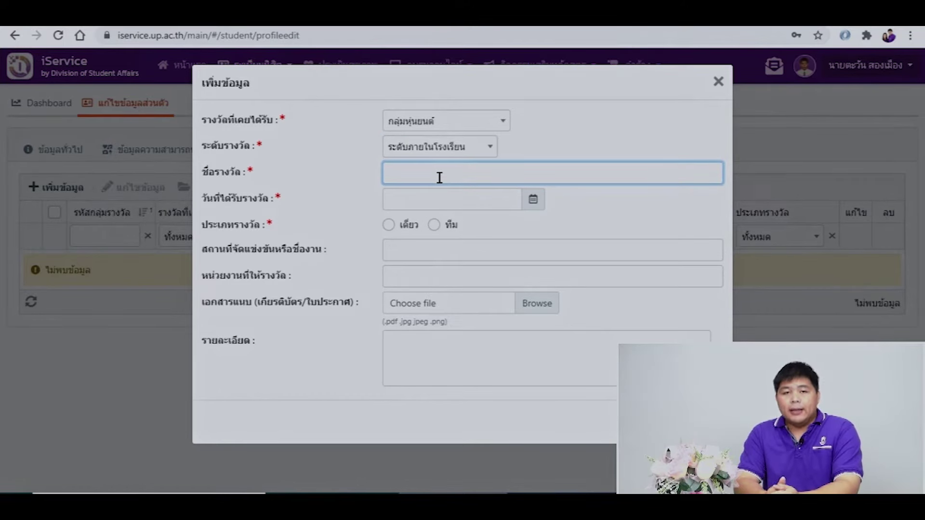
{"action": "left_click", "coordinate": [531, 199]}
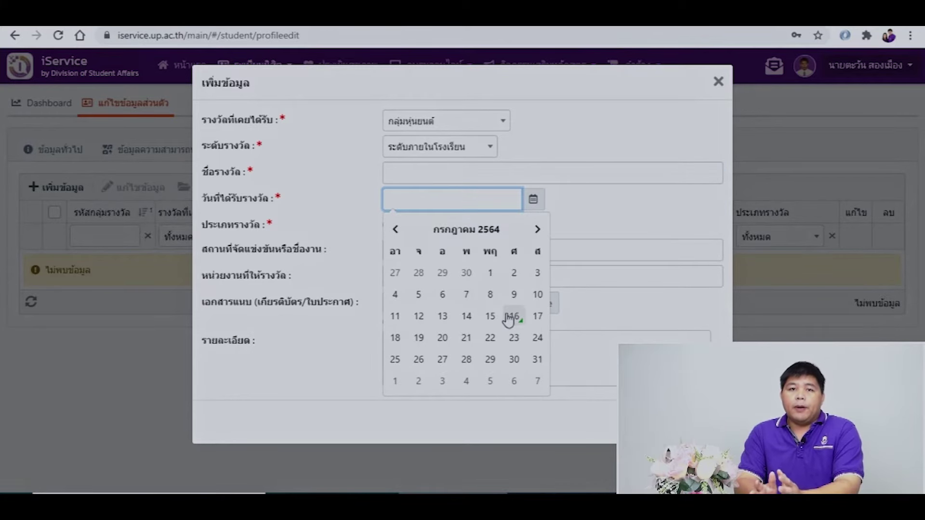
{"action": "left_click", "coordinate": [514, 316]}
{"action": "left_click", "coordinate": [448, 225]}
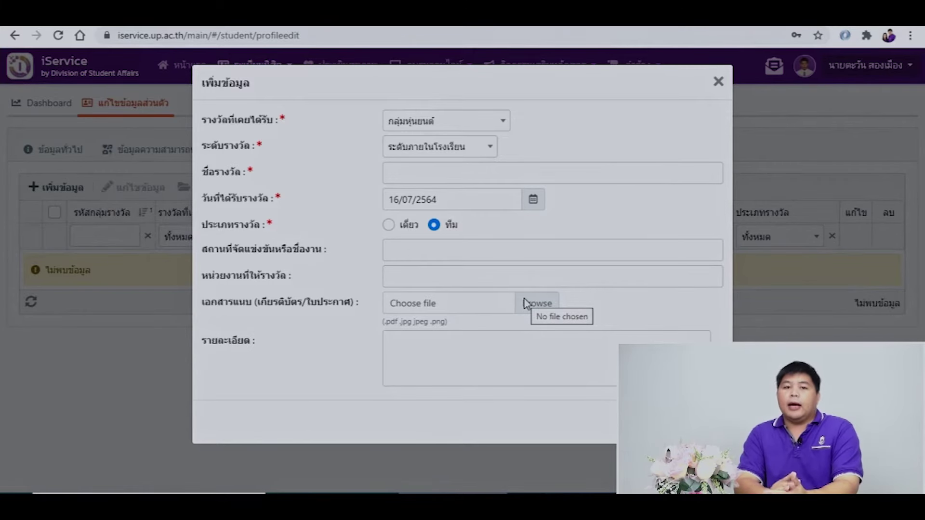
{"action": "left_click", "coordinate": [526, 302]}
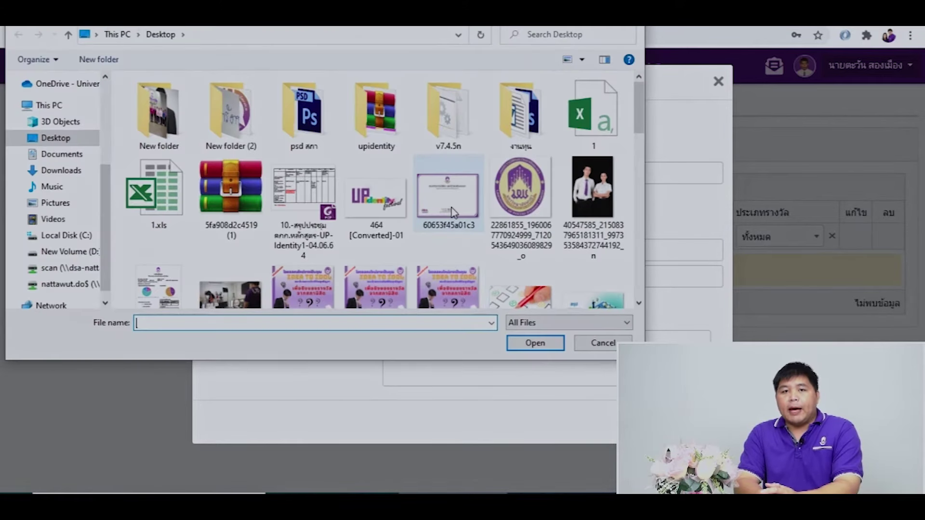
Attach certificate file 60653f45a01c3, close the add-award form, and return to the Dashboard
{"action": "double_click", "coordinate": [452, 211]}
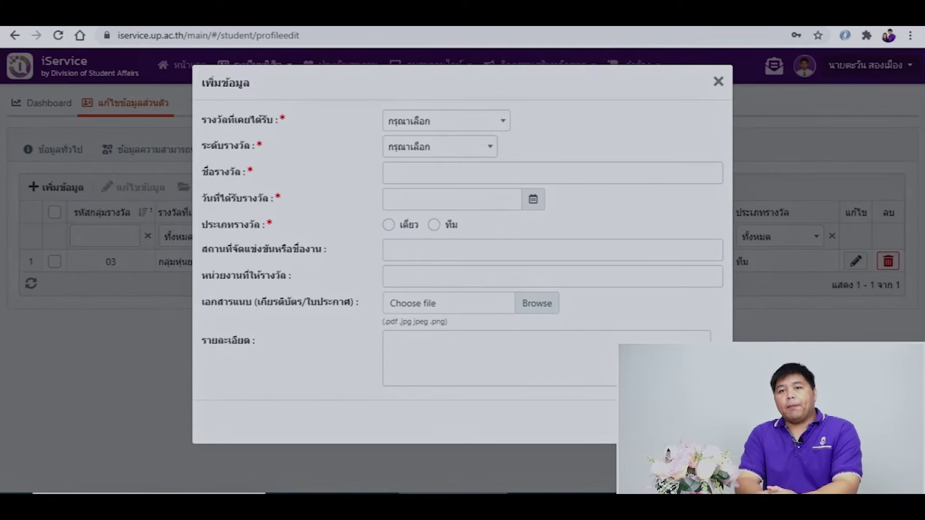
{"action": "left_click", "coordinate": [716, 90]}
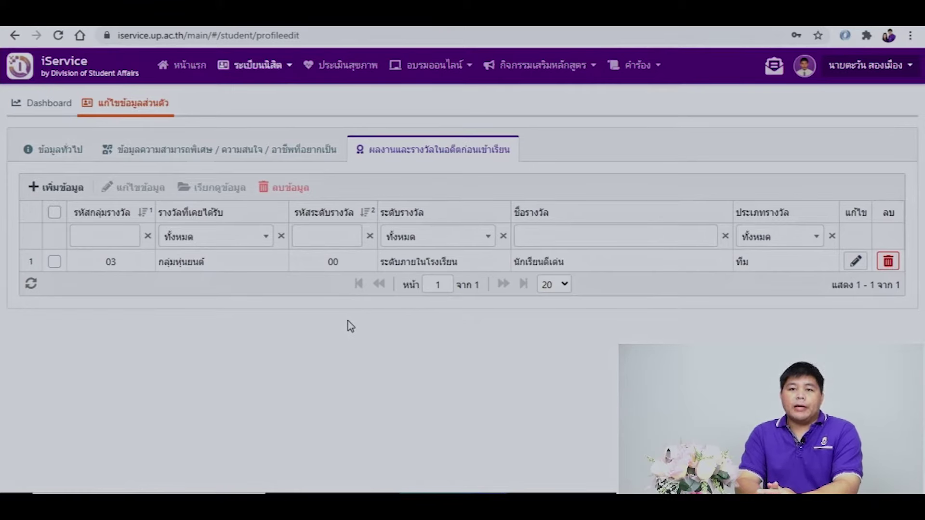
{"action": "left_click", "coordinate": [655, 68]}
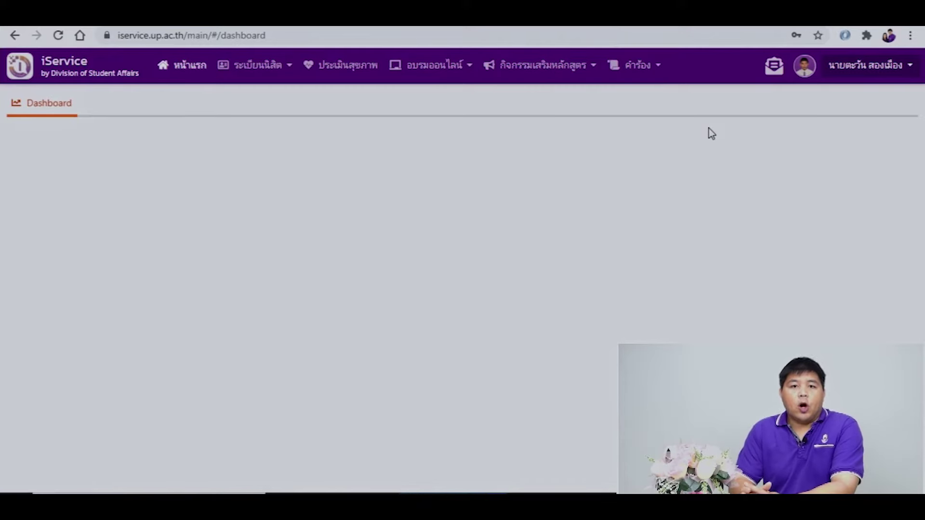
Go to the submit-request list under คำร้อง and open the DSA02 conduct-certificate form
{"action": "left_click", "coordinate": [658, 68]}
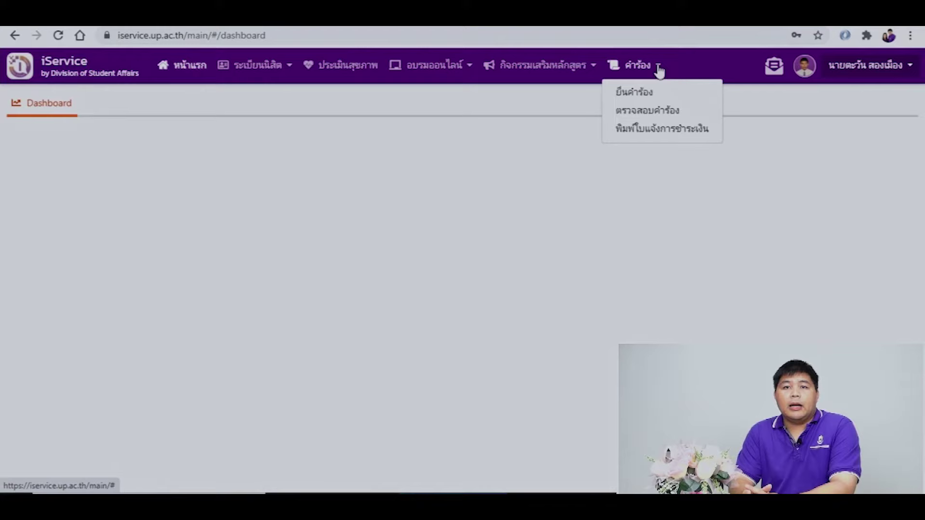
{"action": "left_click", "coordinate": [650, 97]}
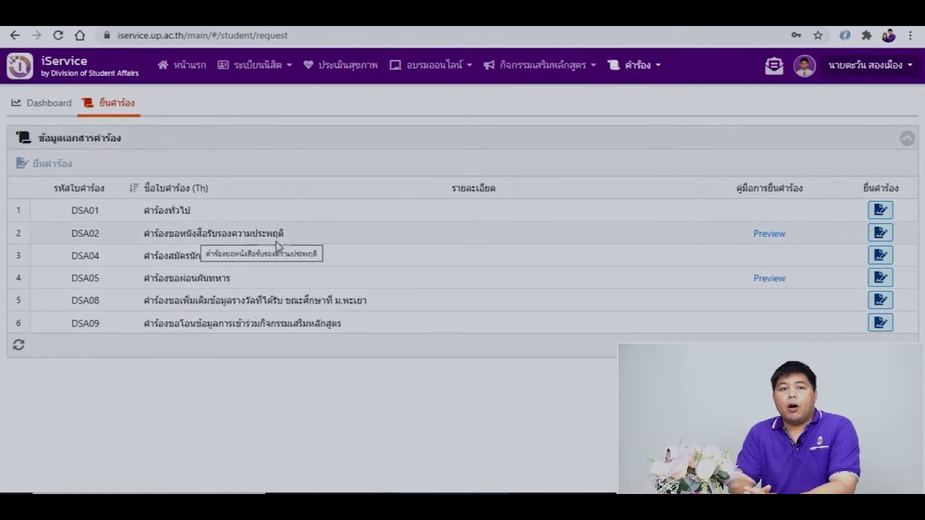
{"action": "left_click", "coordinate": [880, 233]}
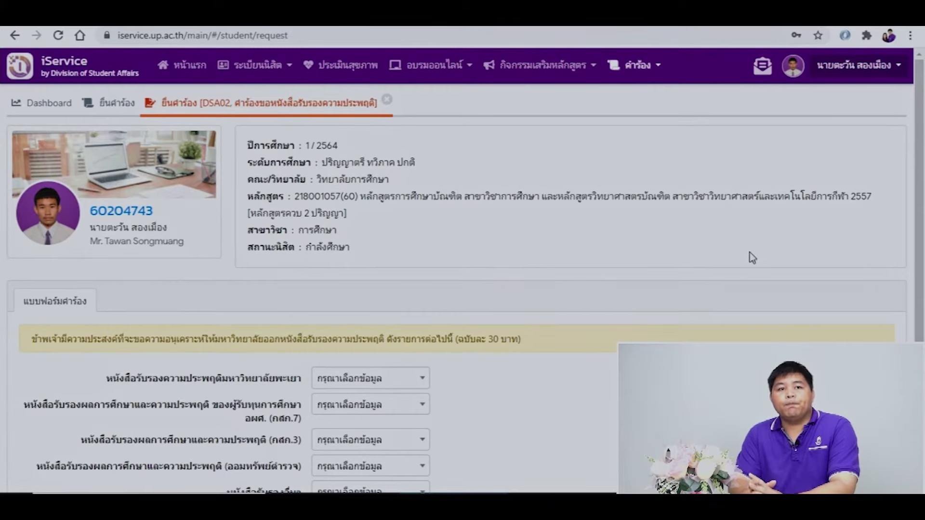
Set the University of Phayao conduct certificate copy count to 1 ฉบับ
{"action": "scroll", "coordinate": [731, 262], "scroll_direction": "down", "scroll_amount": 3}
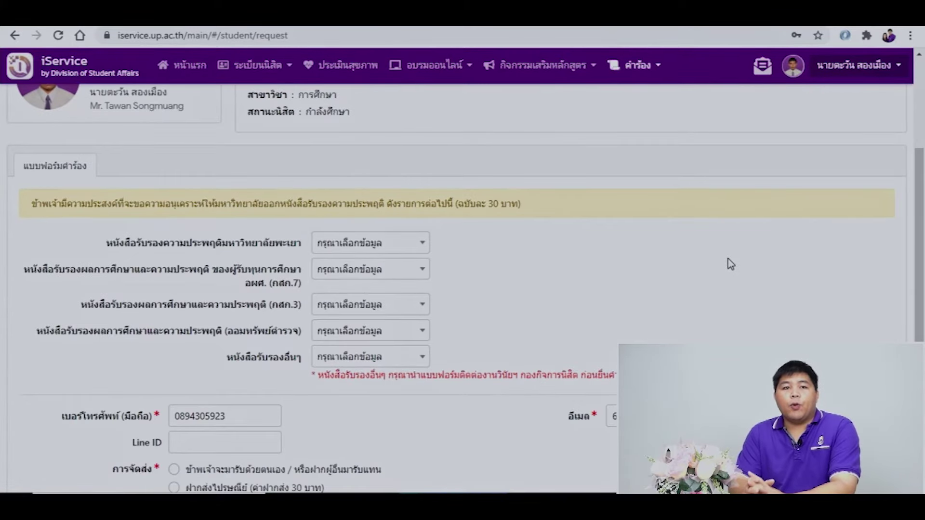
{"action": "scroll", "coordinate": [731, 264], "scroll_direction": "down", "scroll_amount": 2}
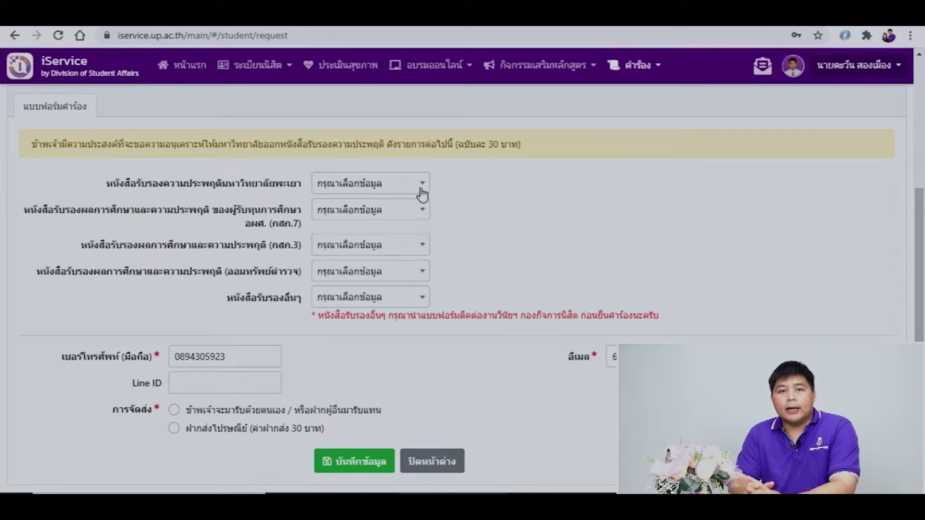
{"action": "left_click", "coordinate": [423, 188]}
{"action": "left_click", "coordinate": [391, 226]}
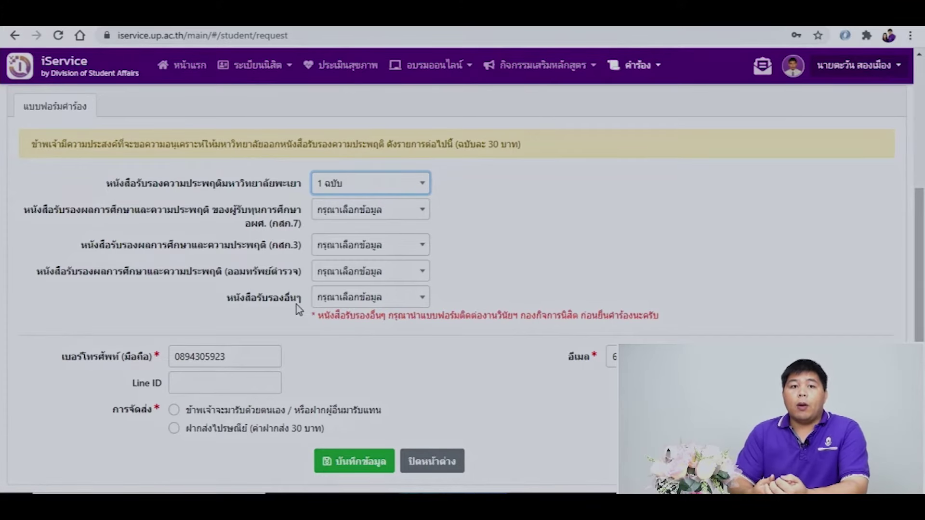
Leave other certificates unchanged and choose postal delivery with its 30-baht fee
{"action": "left_click", "coordinate": [422, 302]}
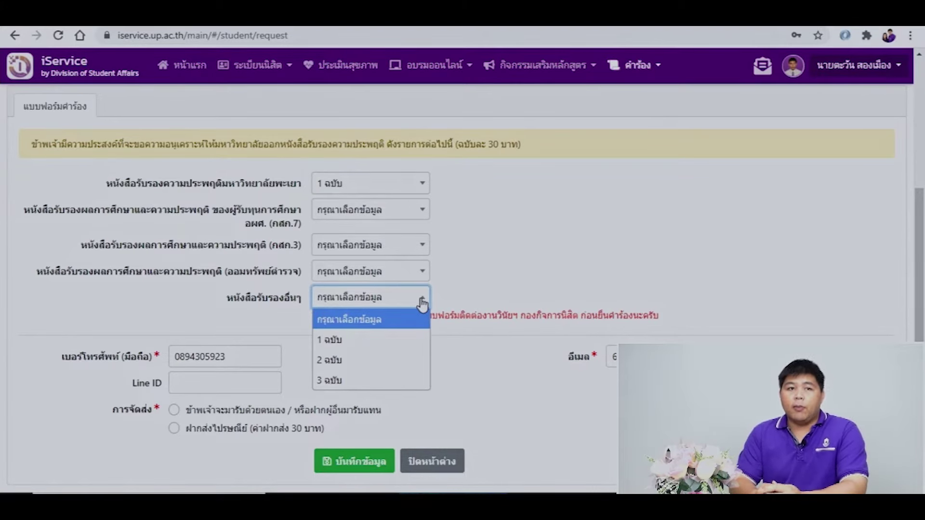
{"action": "left_click", "coordinate": [422, 302]}
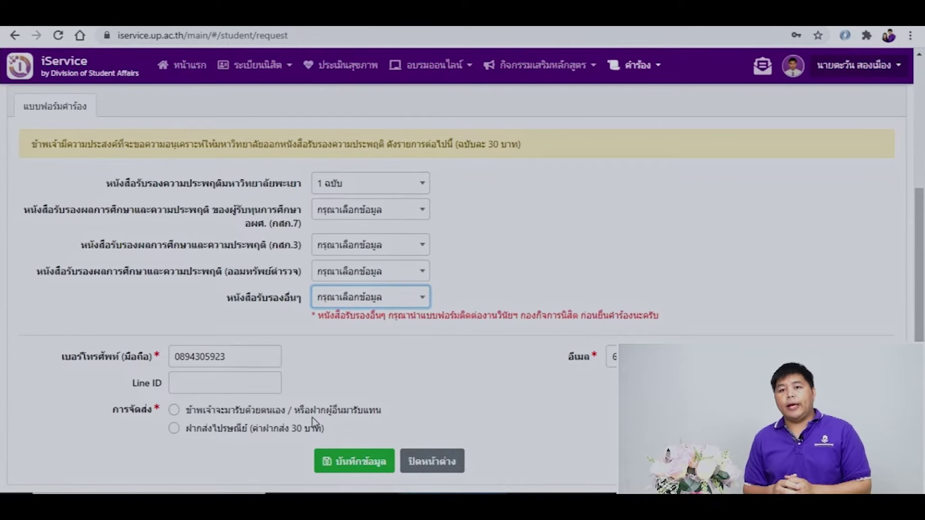
{"action": "left_click", "coordinate": [174, 409]}
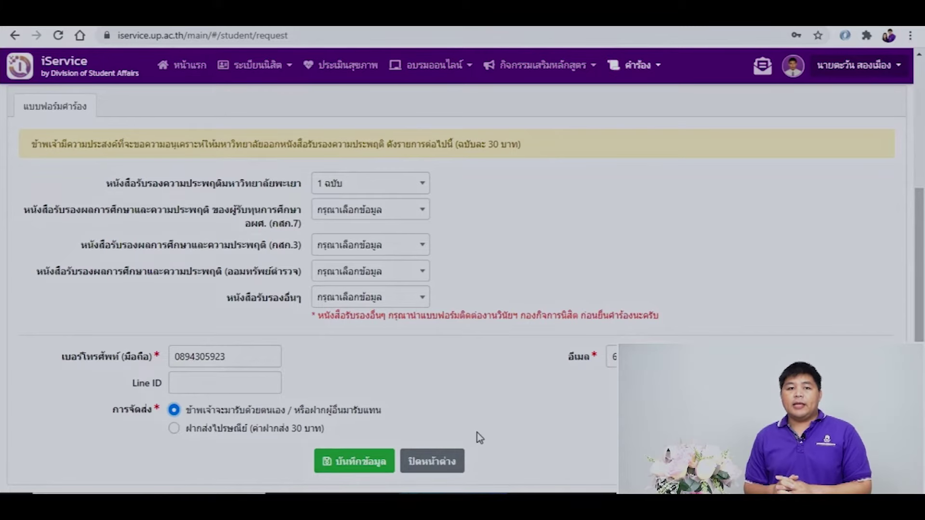
{"action": "left_click", "coordinate": [174, 428]}
{"action": "scroll", "coordinate": [478, 407], "scroll_direction": "down", "scroll_amount": 3}
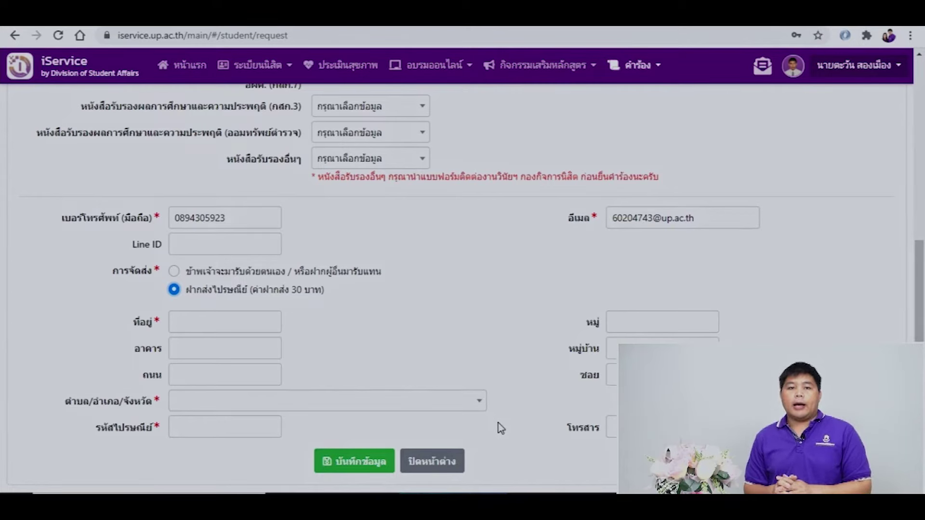
Switch back to in-person pickup and save the request, reviewing the 1 ฉบับ summary
{"action": "left_click", "coordinate": [175, 272]}
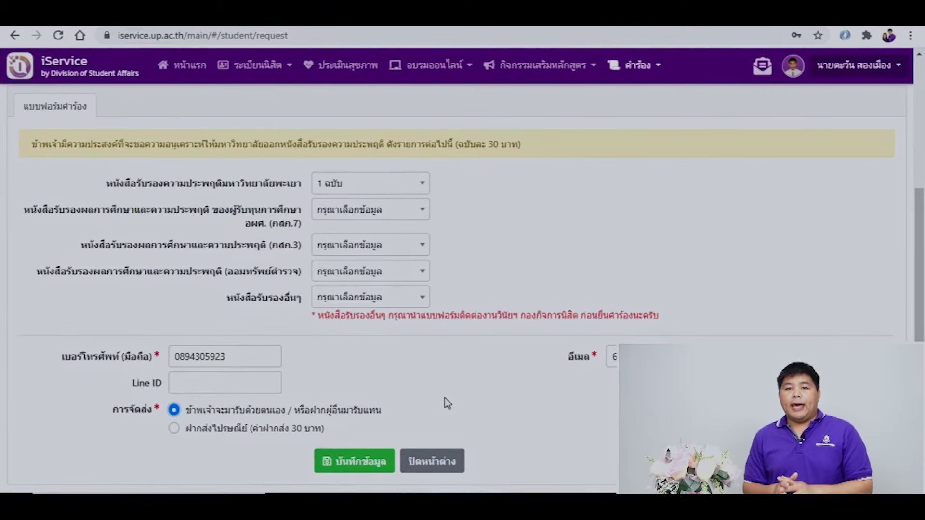
{"action": "left_click", "coordinate": [354, 460]}
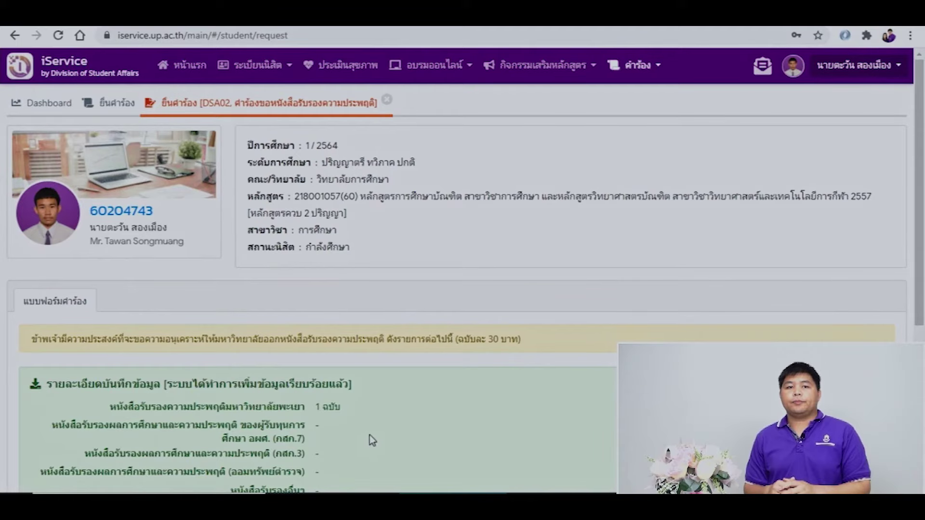
{"action": "scroll", "coordinate": [371, 433], "scroll_direction": "down", "scroll_amount": 3}
{"action": "scroll", "coordinate": [371, 433], "scroll_direction": "down", "scroll_amount": 1}
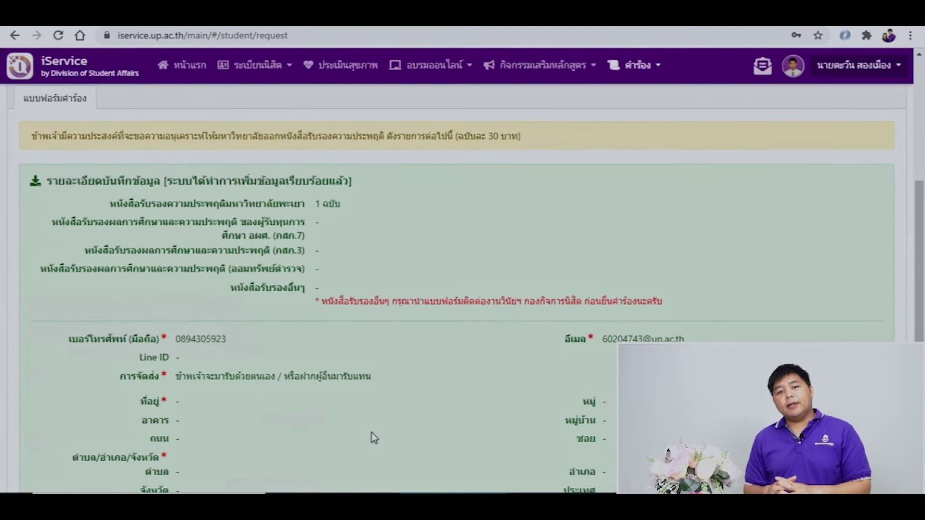
{"action": "scroll", "coordinate": [372, 433], "scroll_direction": "down", "scroll_amount": 1}
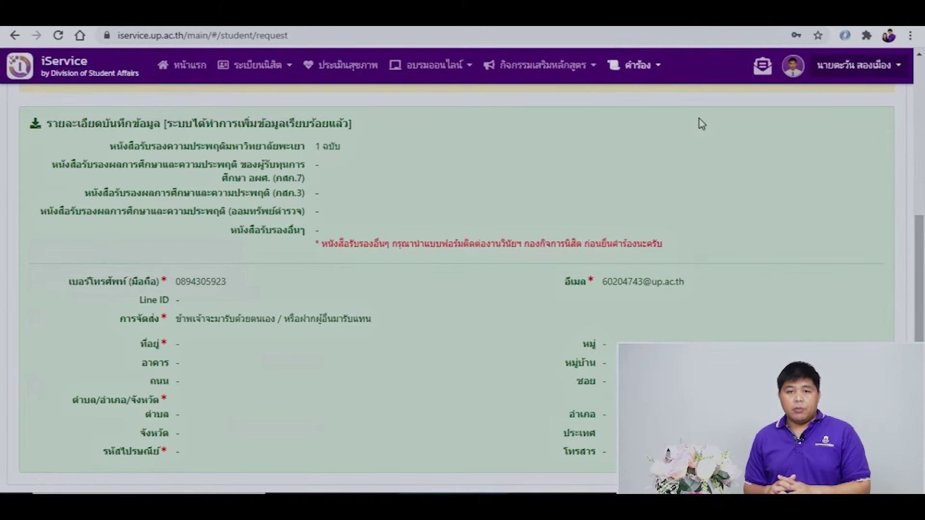
{"action": "left_click", "coordinate": [636, 65]}
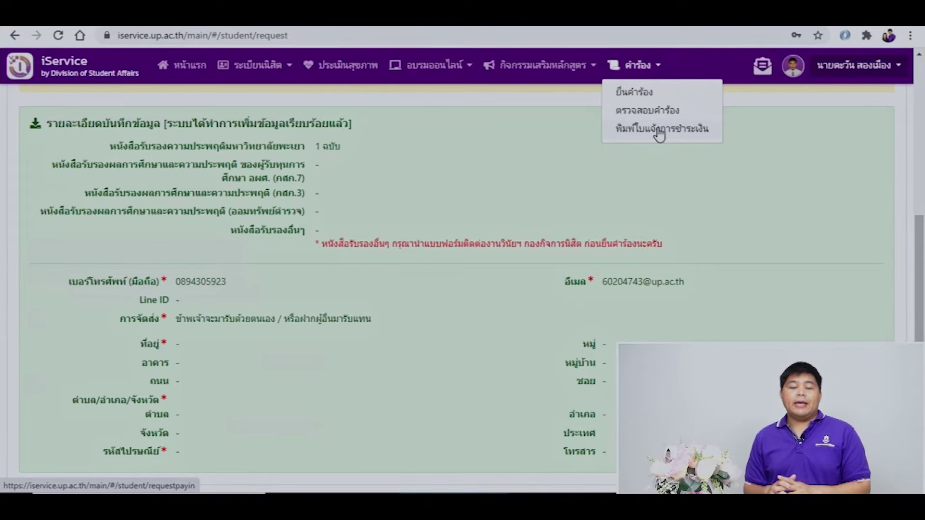
Open พิมพ์ใบแจ้งการชำระเงิน and preview the DSA02 payment slip PDF for 30.00 baht
{"action": "left_click", "coordinate": [659, 136]}
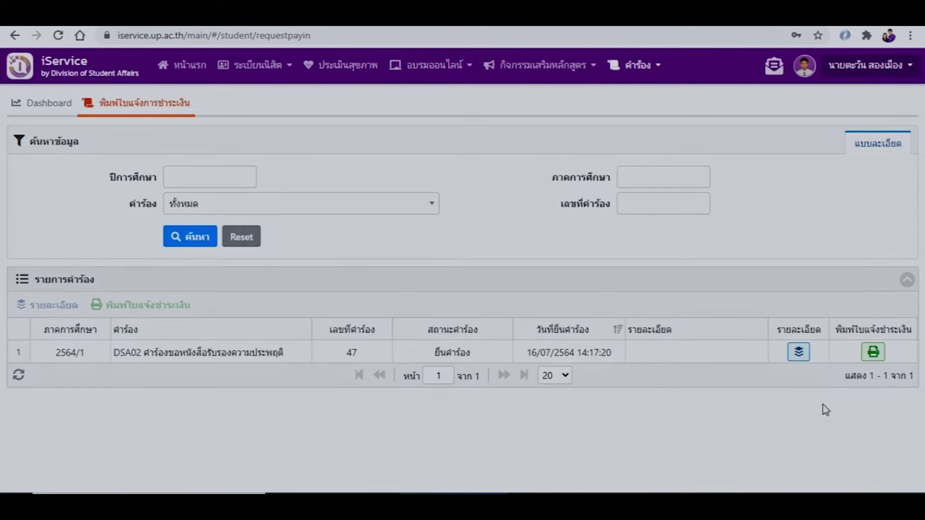
{"action": "left_click", "coordinate": [872, 356]}
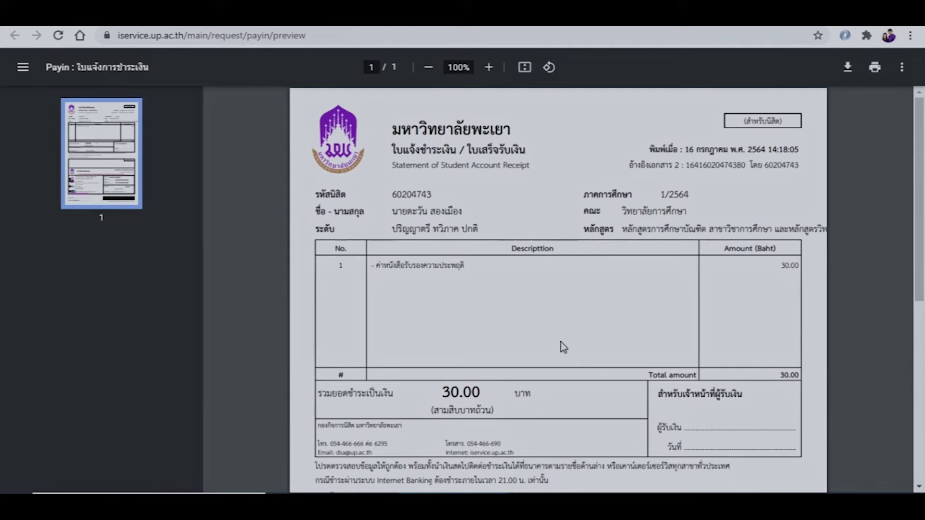
{"action": "scroll", "coordinate": [563, 347], "scroll_direction": "down", "scroll_amount": 3}
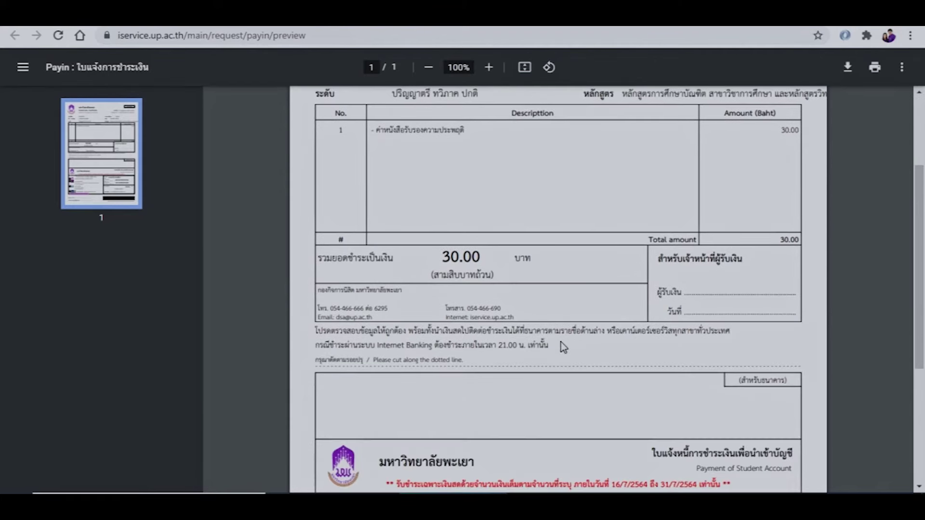
{"action": "scroll", "coordinate": [561, 341], "scroll_direction": "down", "scroll_amount": 2}
{"action": "scroll", "coordinate": [562, 341], "scroll_direction": "up", "scroll_amount": 3}
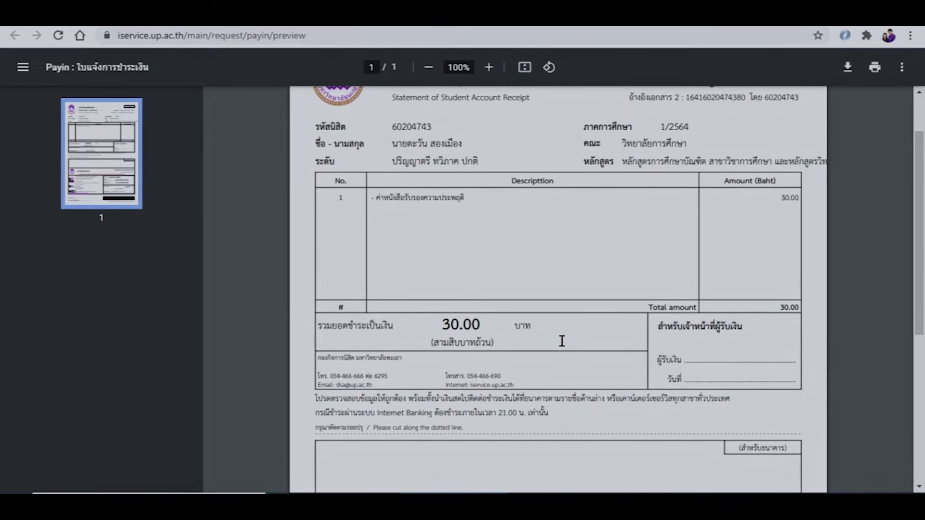
{"action": "scroll", "coordinate": [562, 341], "scroll_direction": "down", "scroll_amount": 6}
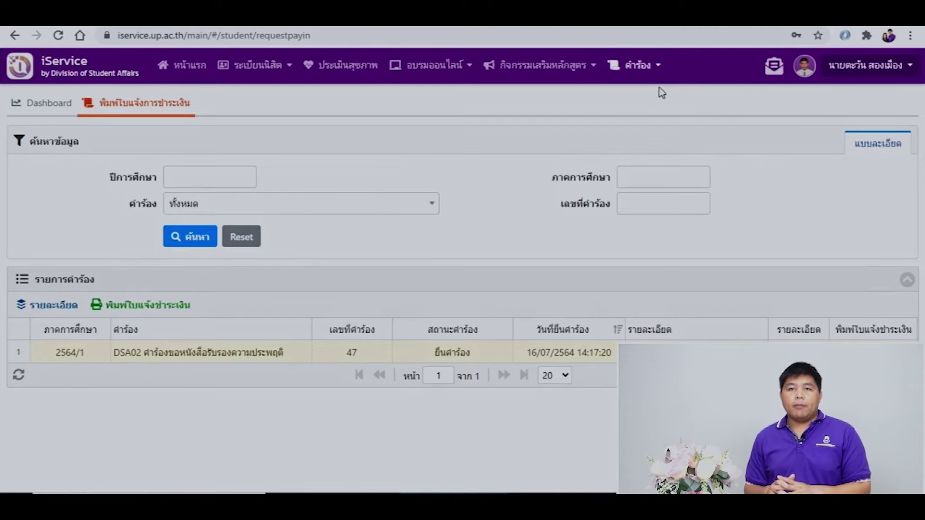
In ตรวจสอบคำร้อง, view DSA02 details: status ยื่นคำร้อง, 30-baht fee, five approval steps
{"action": "left_click", "coordinate": [659, 68]}
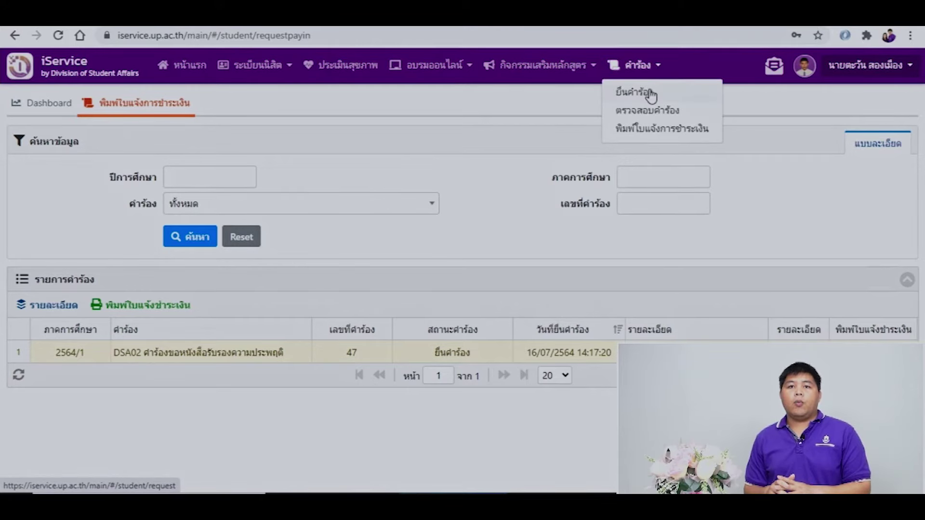
{"action": "left_click", "coordinate": [652, 110]}
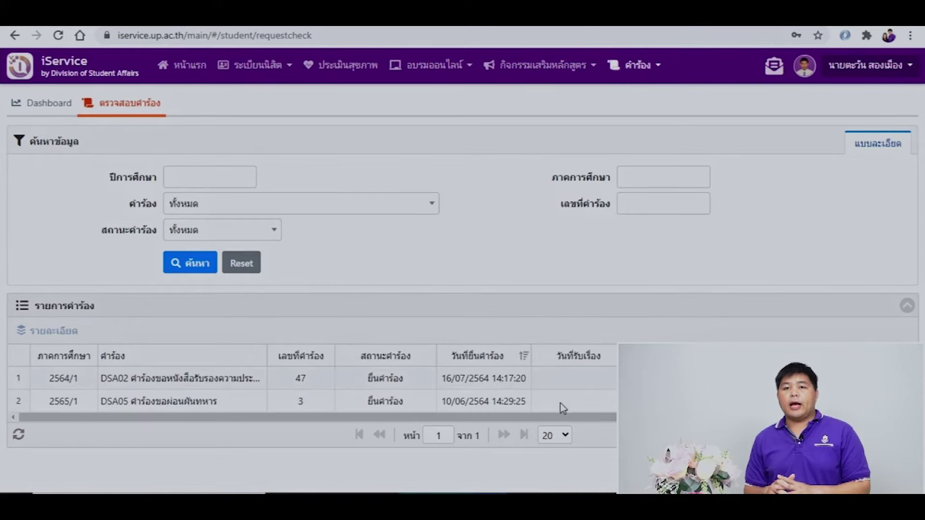
{"action": "left_click_drag", "start_coordinate": [562, 417], "coordinate": [639, 417]}
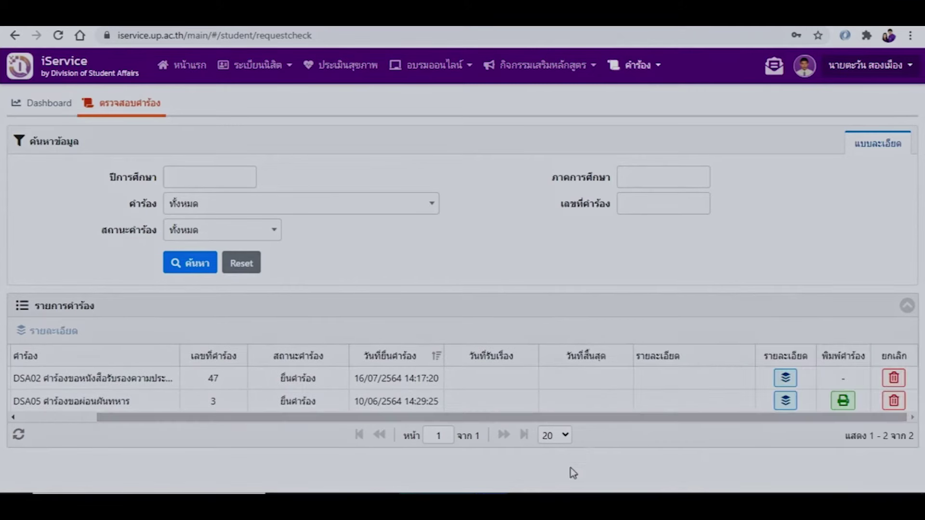
{"action": "left_click", "coordinate": [786, 377]}
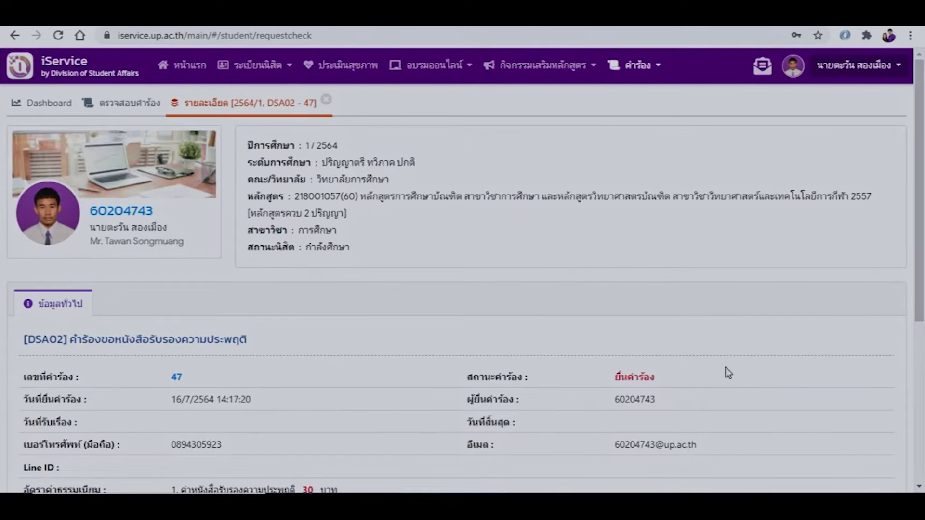
{"action": "scroll", "coordinate": [725, 368], "scroll_direction": "down", "scroll_amount": 5}
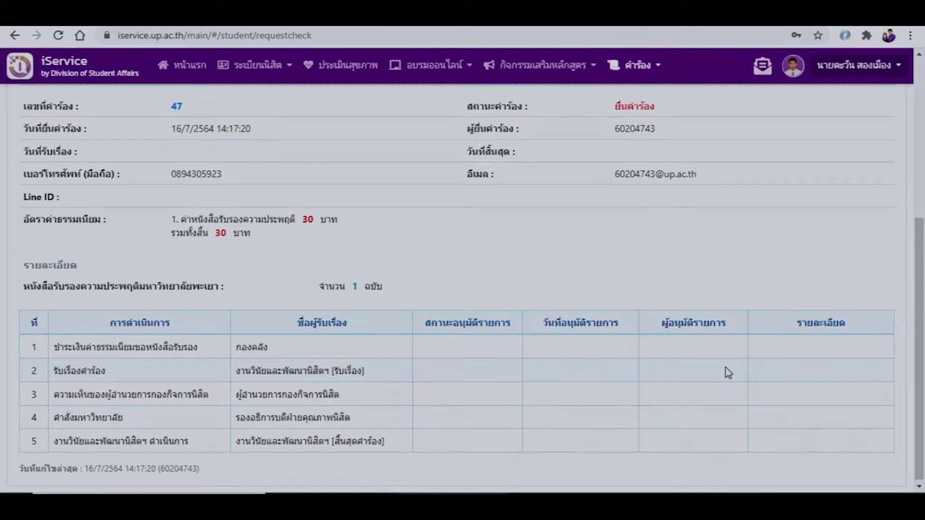
{"action": "scroll", "coordinate": [725, 368], "scroll_direction": "down", "scroll_amount": 1}
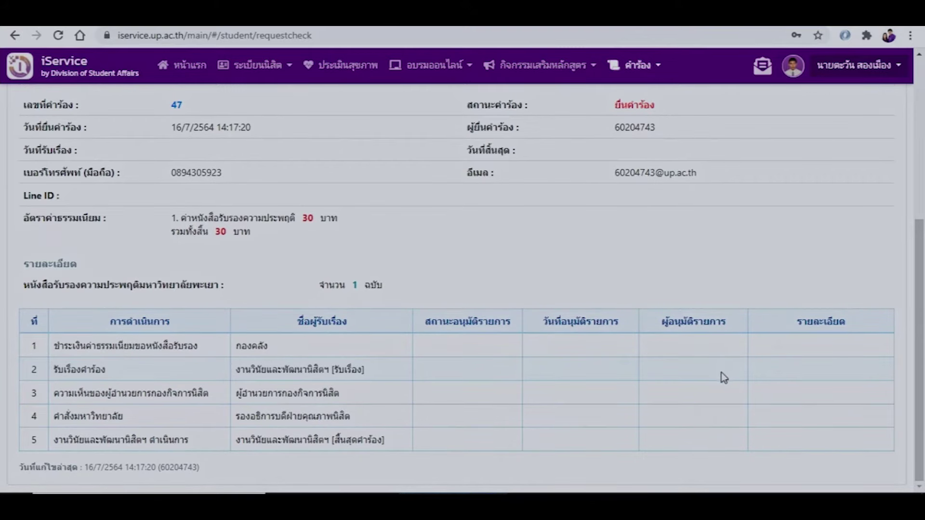
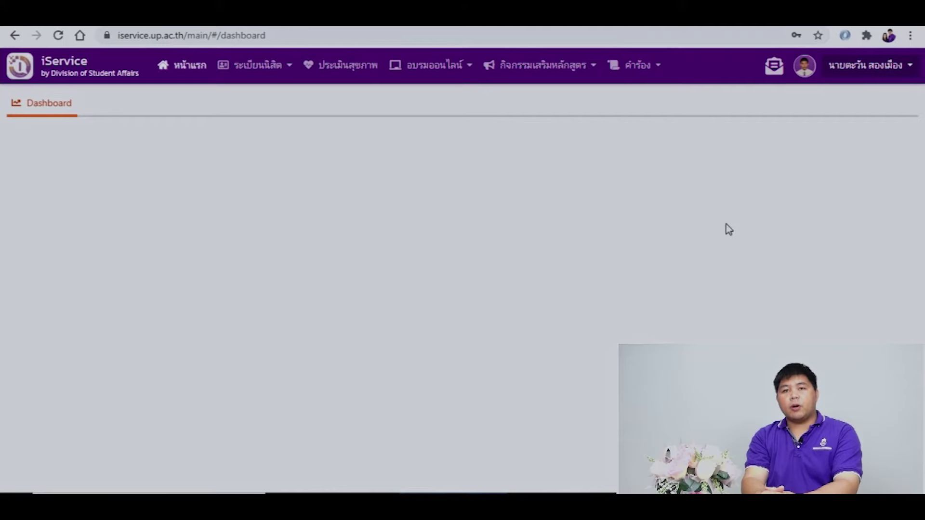
Start a new DSA05 deferment request from ยื่นคำร้อง and scroll down to its blank form
{"action": "left_click", "coordinate": [642, 68]}
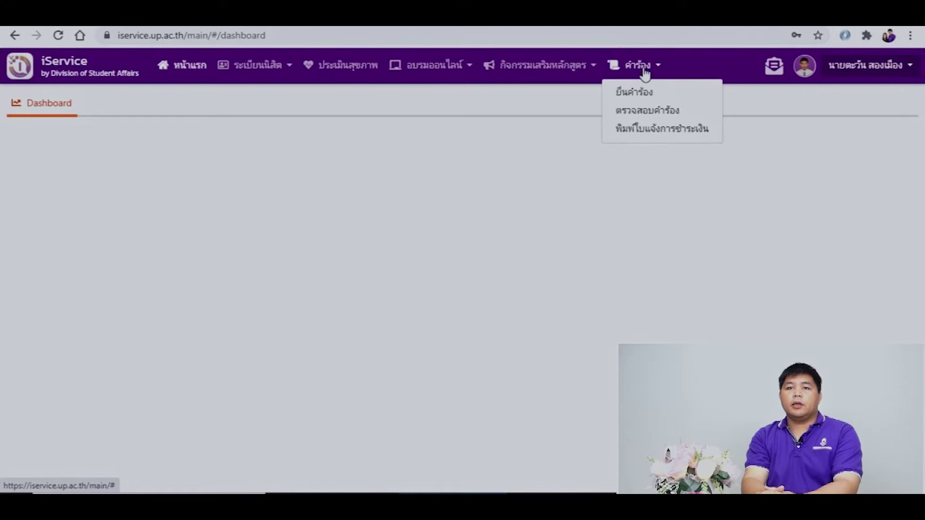
{"action": "left_click", "coordinate": [638, 91]}
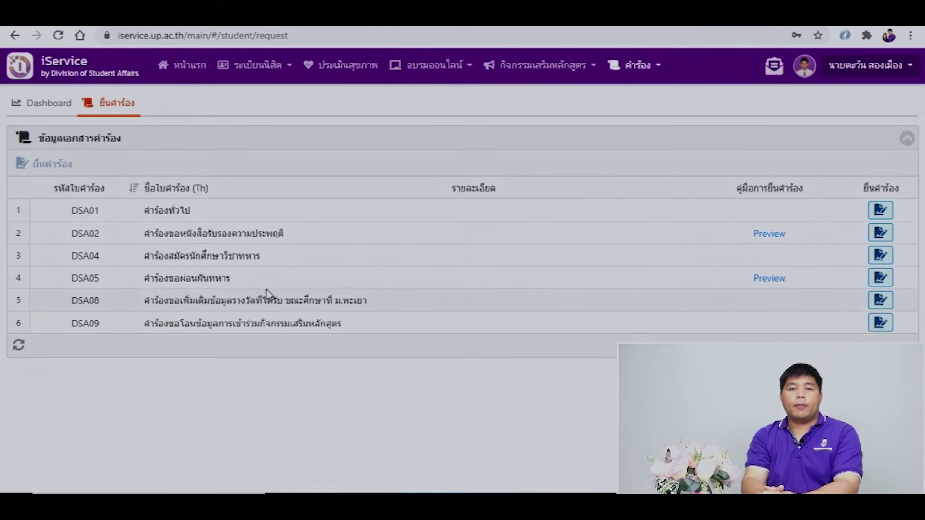
{"action": "left_click", "coordinate": [879, 278]}
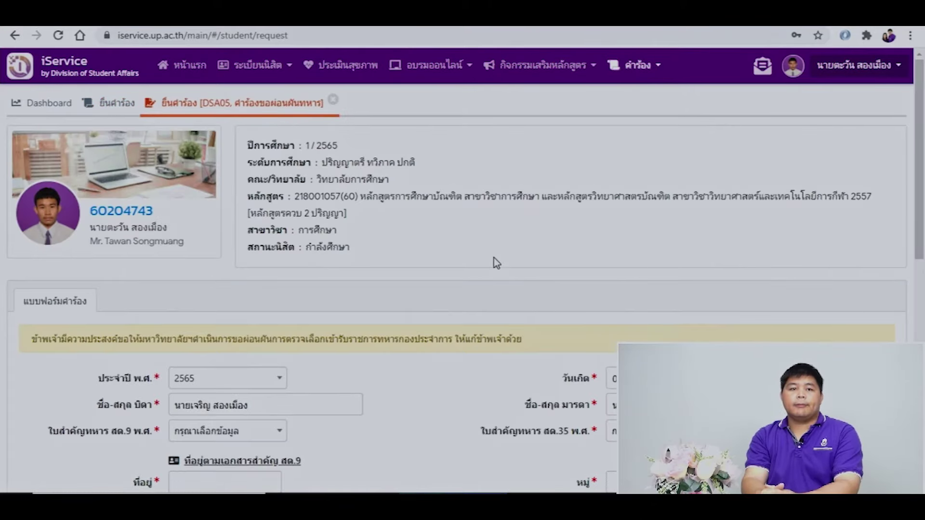
{"action": "scroll", "coordinate": [496, 262], "scroll_direction": "down", "scroll_amount": 4}
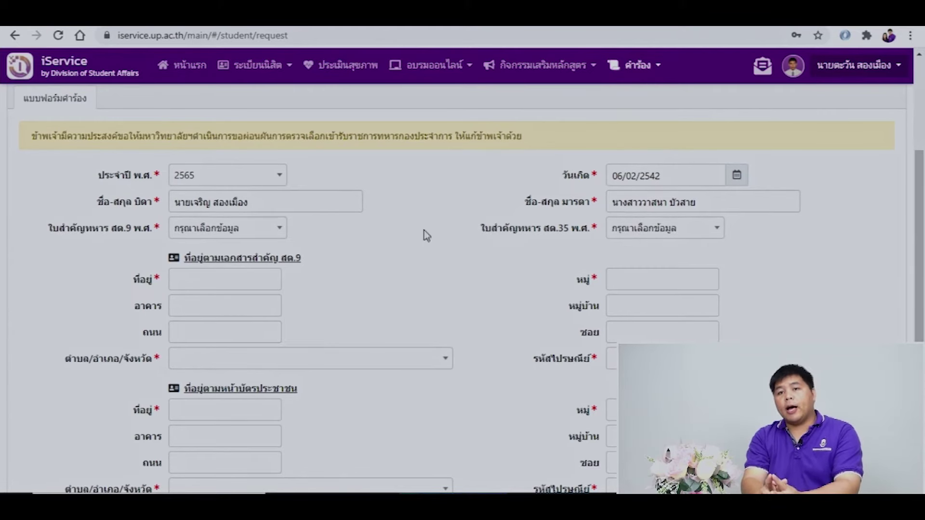
Choose 2560 as the สด.9 certificate year and 2564 as the สด.35 certificate year
{"action": "left_click", "coordinate": [284, 229]}
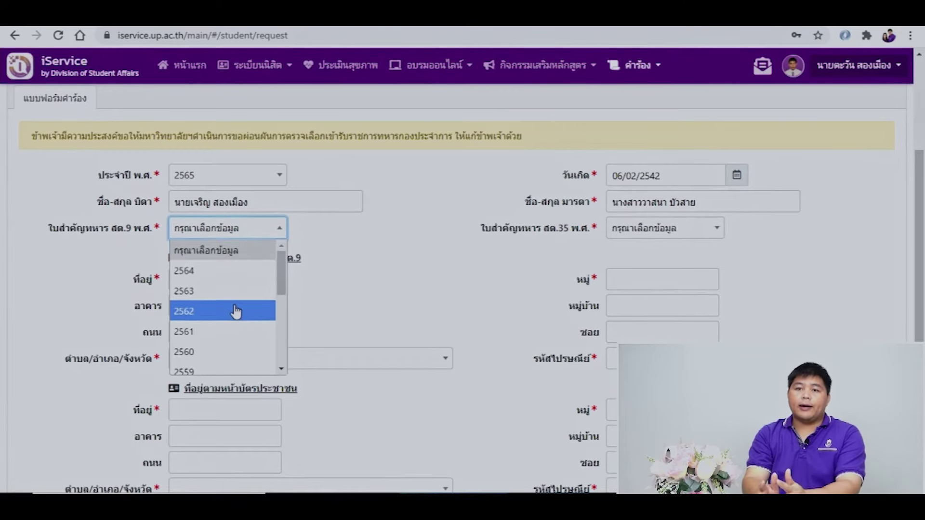
{"action": "scroll", "coordinate": [234, 312], "scroll_direction": "down", "scroll_amount": 1}
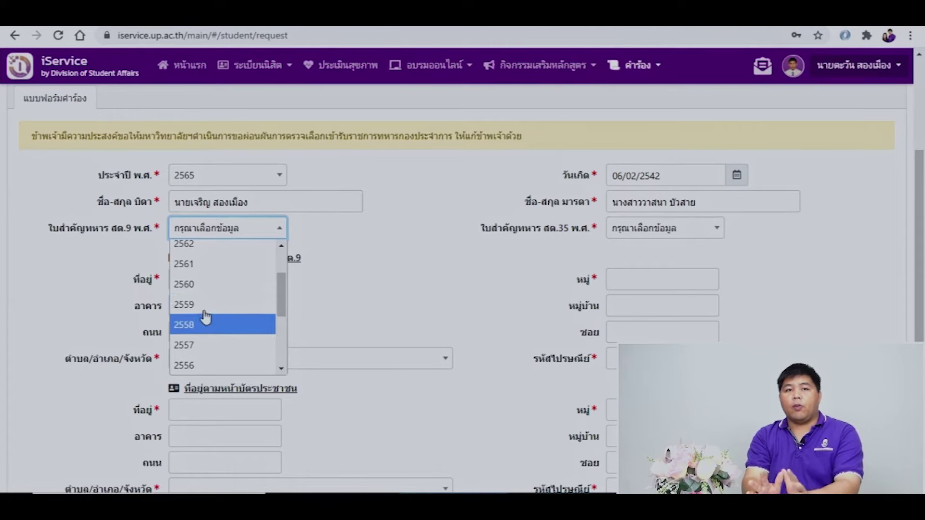
{"action": "left_click", "coordinate": [201, 285]}
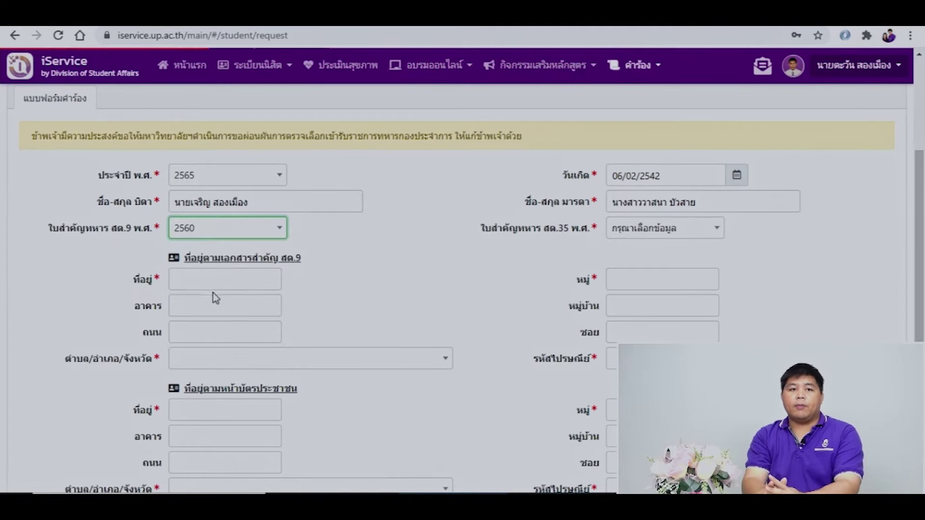
{"action": "left_click", "coordinate": [715, 232]}
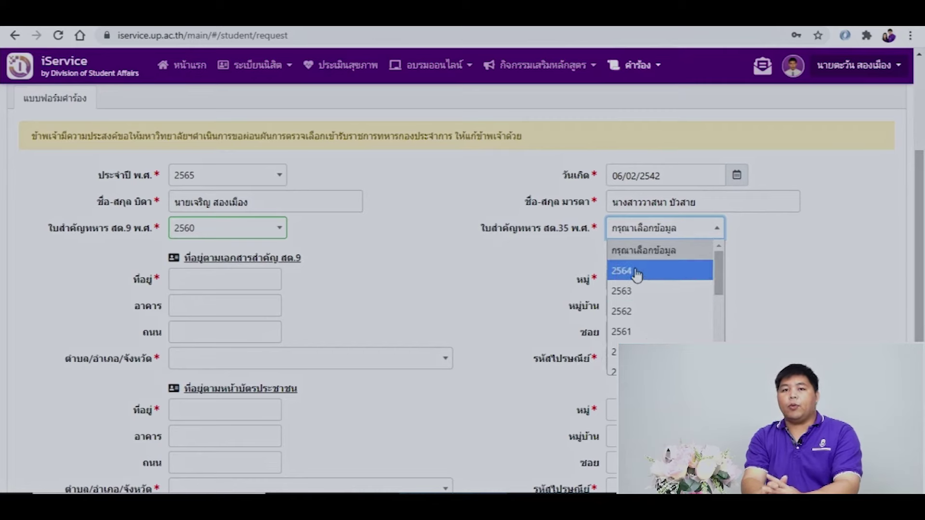
{"action": "left_click", "coordinate": [693, 270]}
{"action": "left_click", "coordinate": [241, 271]}
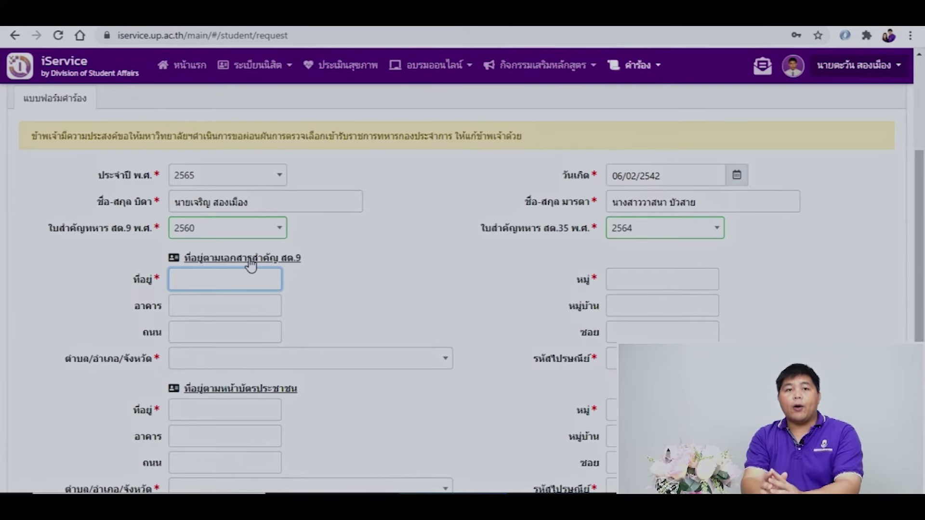
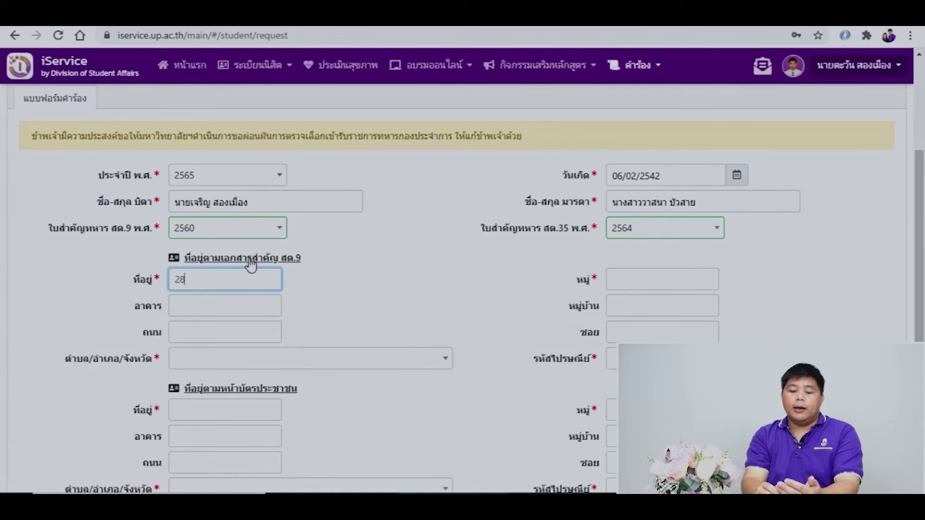
{"action": "left_click", "coordinate": [618, 276]}
{"action": "type", "text": "2"}
{"action": "left_click", "coordinate": [276, 306]}
{"action": "type", "text": "-"}
{"action": "left_click", "coordinate": [641, 309]}
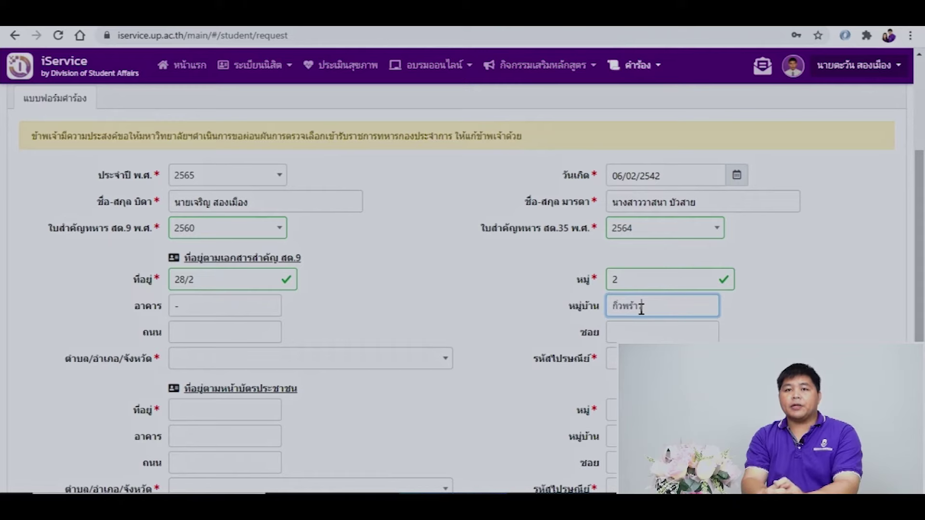
{"action": "left_click", "coordinate": [176, 334]}
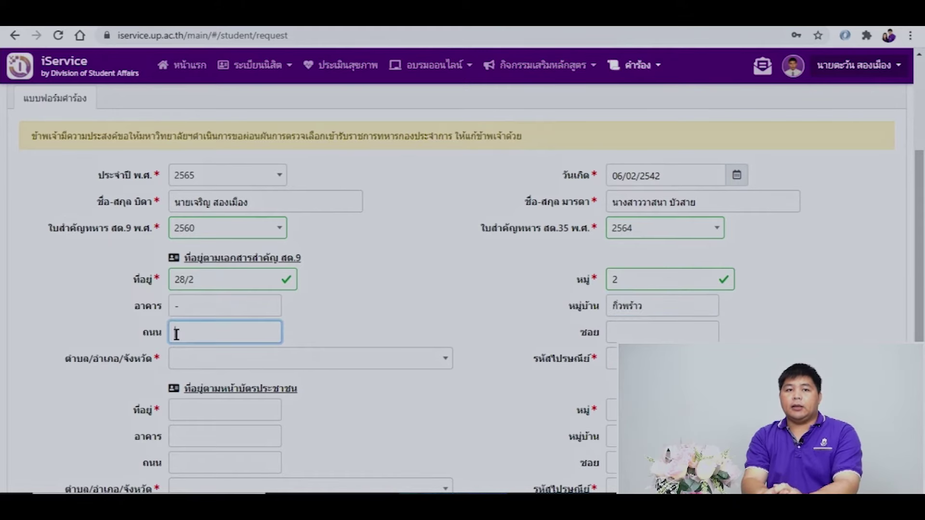
{"action": "type", "text": "-"}
{"action": "left_click", "coordinate": [667, 336]}
{"action": "type", "text": "-"}
Search 'บ้านต๊ำย' and pick the matching subdistrict, district and province for the สด.9 address
{"action": "left_click", "coordinate": [228, 362]}
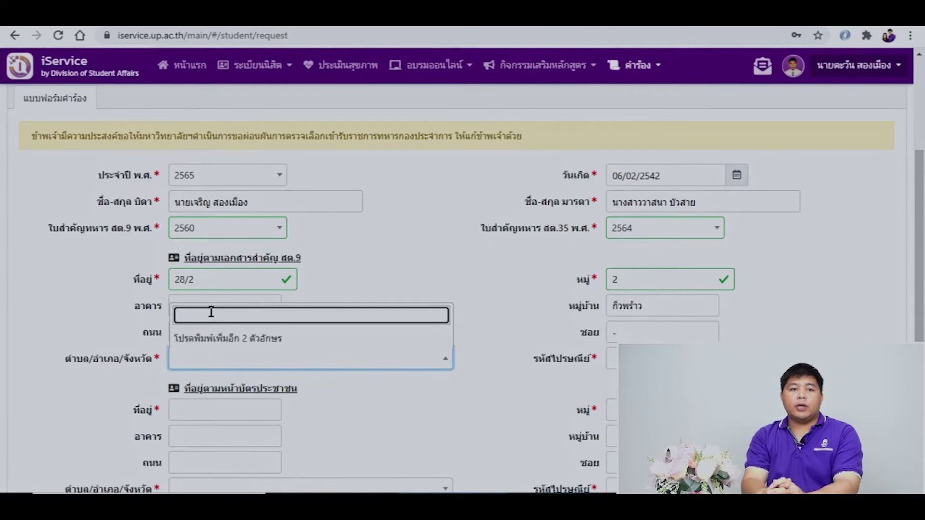
{"action": "type", "text": "บ้"}
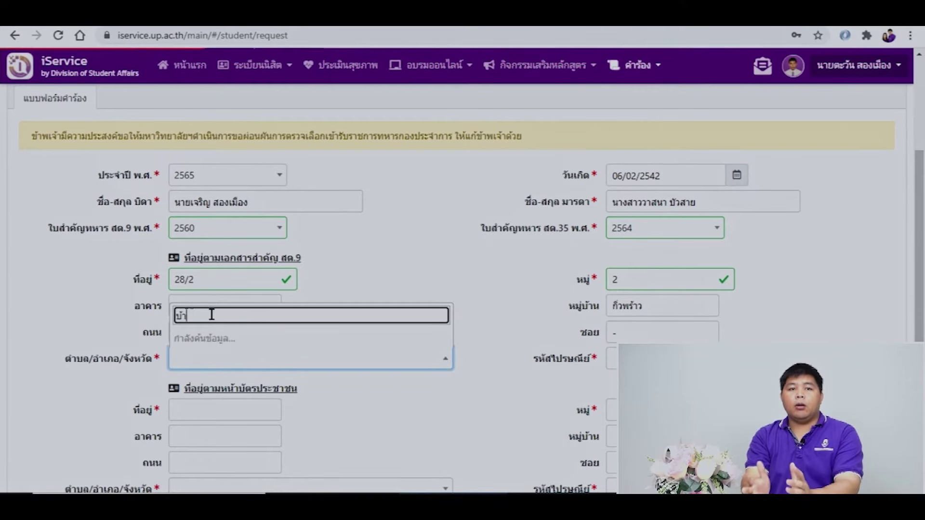
{"action": "type", "text": "านต๊ำย"}
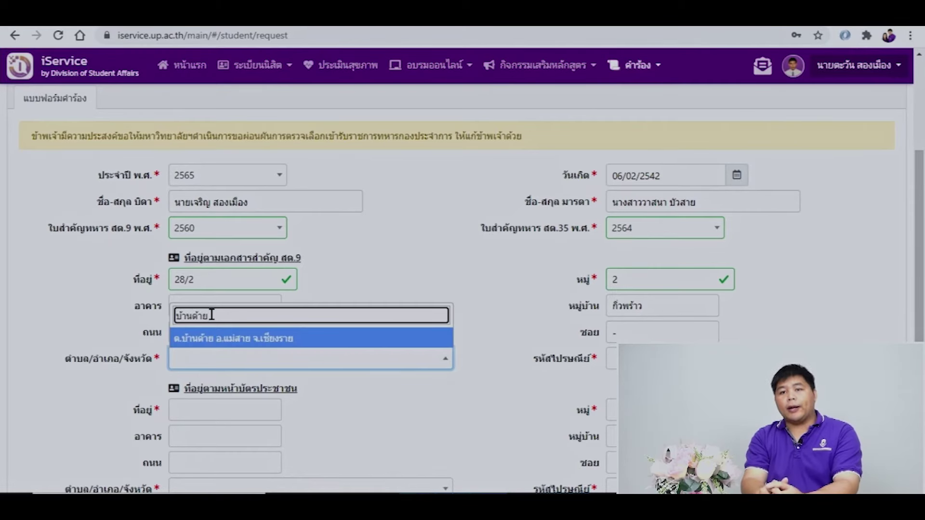
{"action": "left_click", "coordinate": [219, 340]}
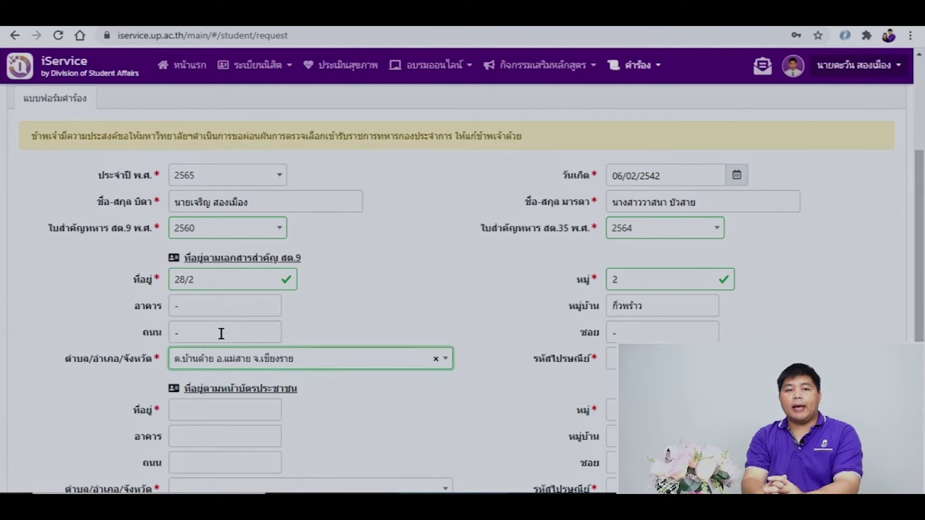
{"action": "left_click", "coordinate": [611, 359]}
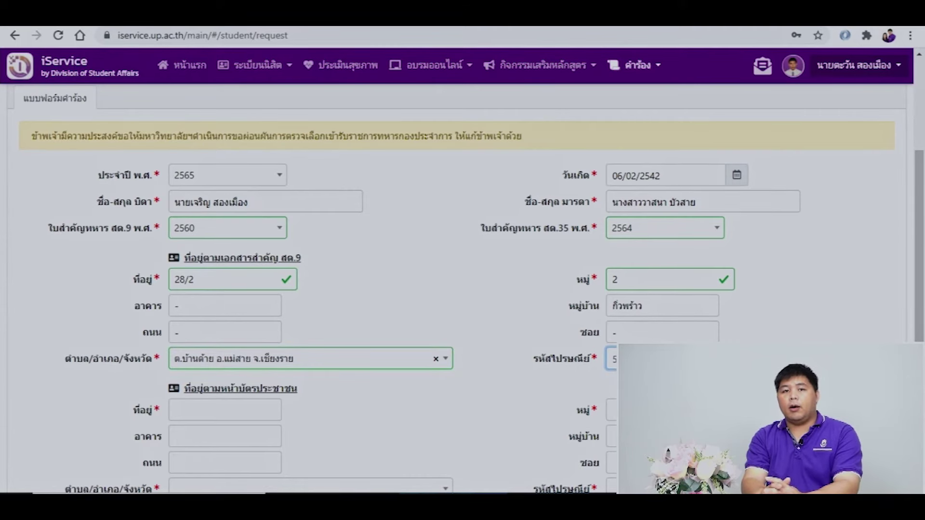
{"action": "scroll", "coordinate": [481, 313], "scroll_direction": "down", "scroll_amount": 1}
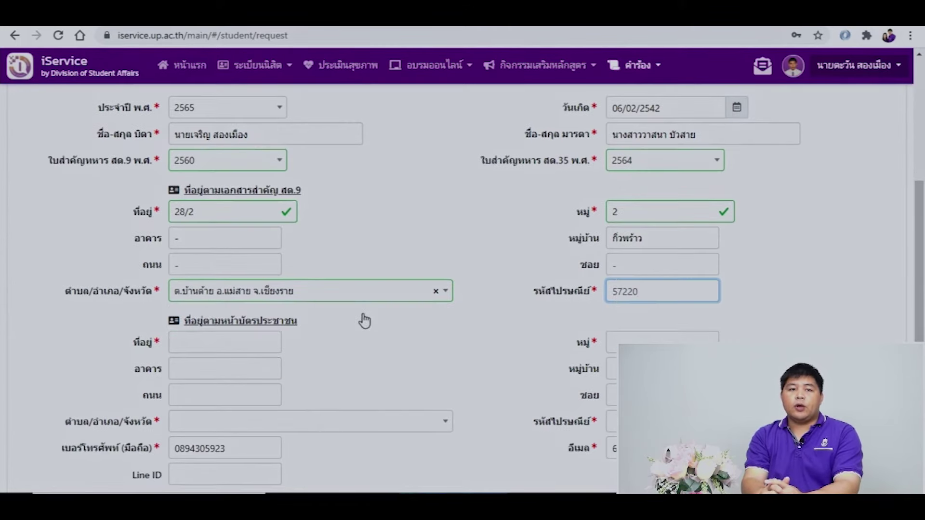
{"action": "left_click", "coordinate": [263, 337]}
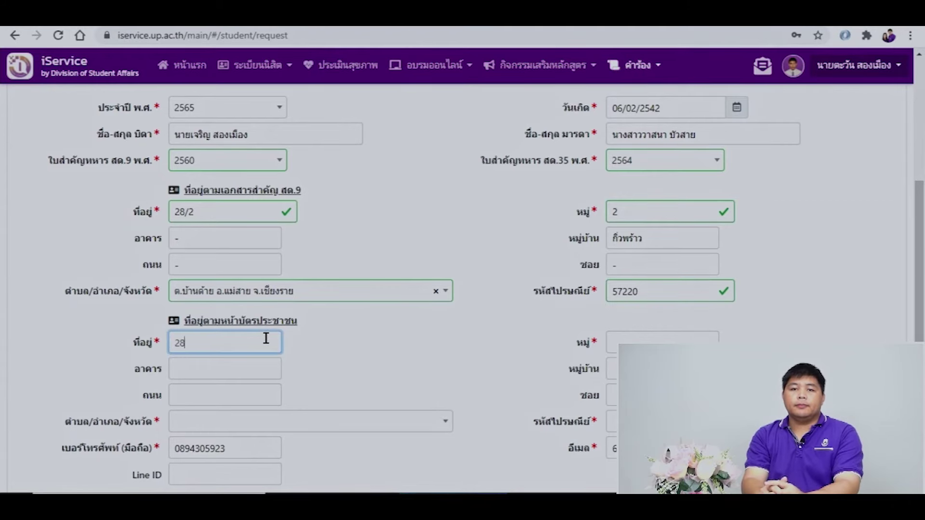
{"action": "left_click", "coordinate": [631, 340]}
{"action": "type", "text": "2"}
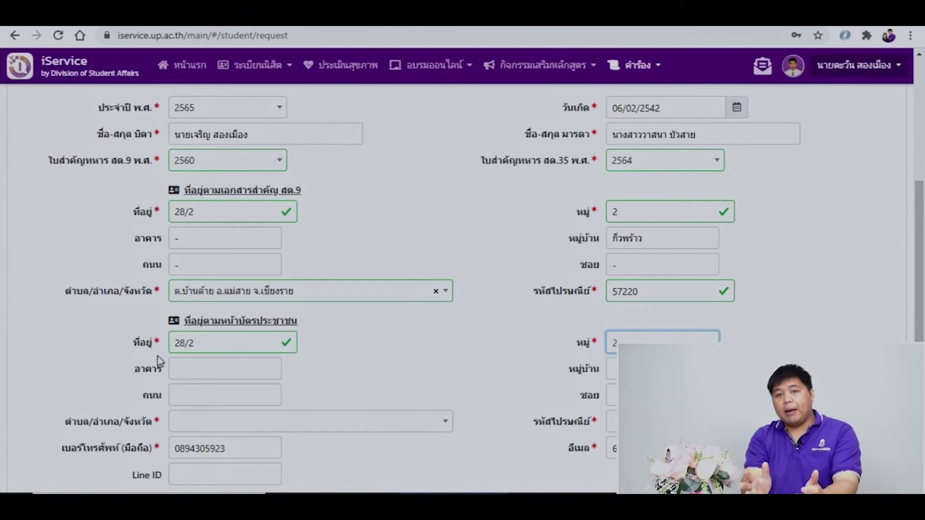
{"action": "left_click", "coordinate": [176, 367]}
{"action": "type", "text": "-"}
{"action": "left_click", "coordinate": [612, 369]}
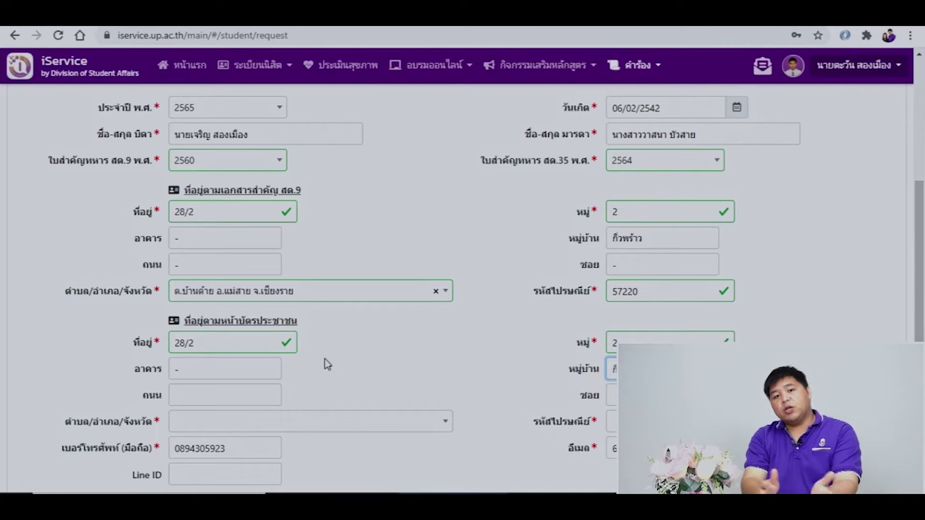
{"action": "left_click", "coordinate": [252, 395]}
{"action": "type", "text": "-"}
{"action": "left_click", "coordinate": [609, 395]}
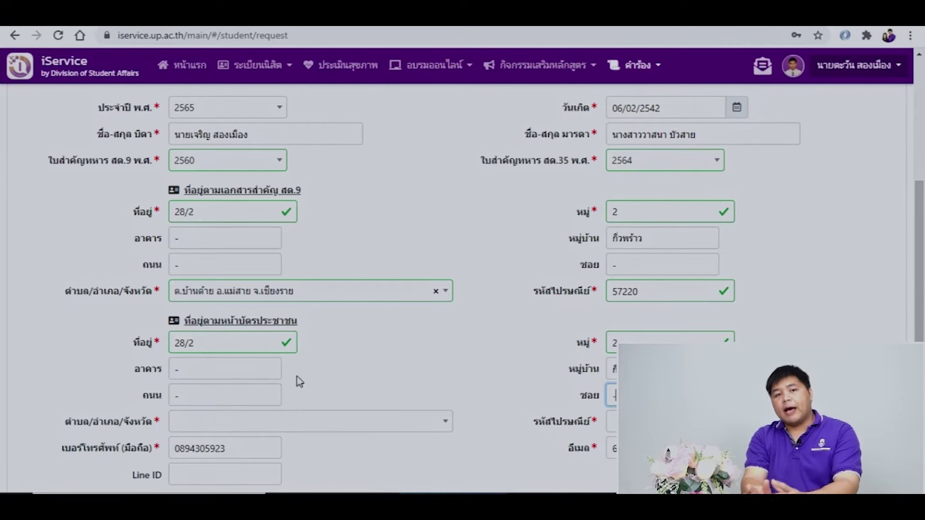
{"action": "left_click", "coordinate": [242, 428]}
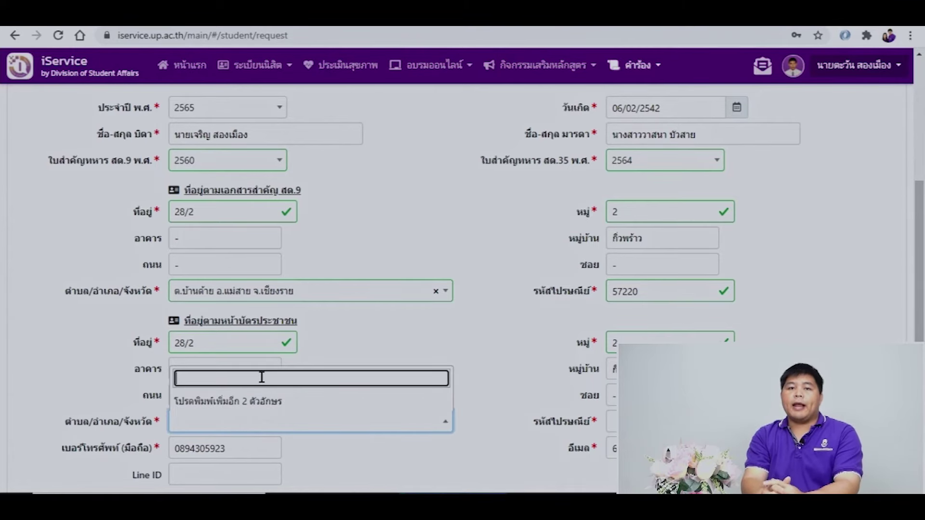
{"action": "type", "text": "บ้าน"}
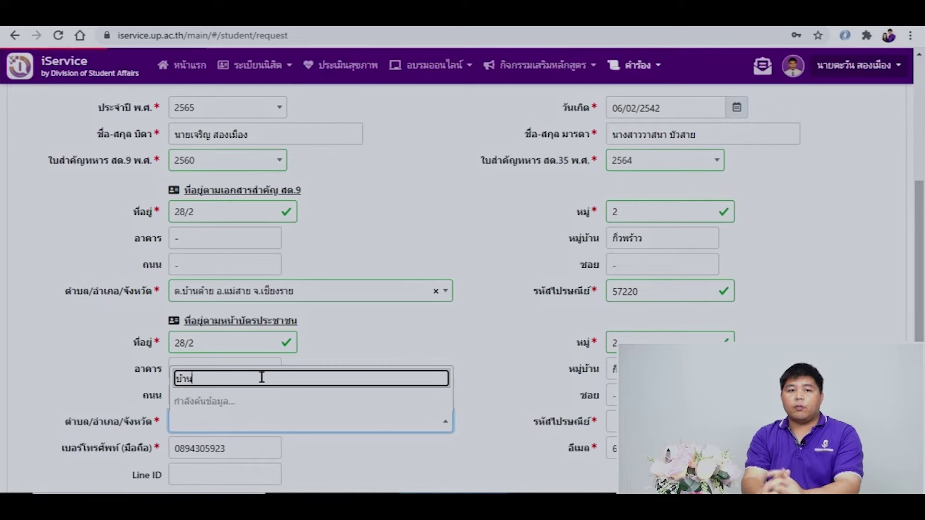
{"action": "type", "text": "ต้าย"}
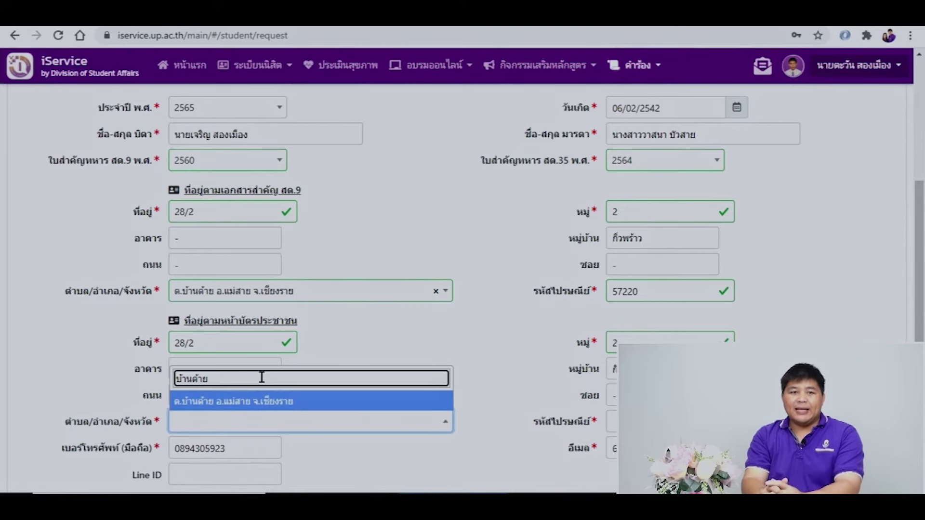
{"action": "left_click", "coordinate": [268, 409]}
{"action": "key", "text": "Tab"}
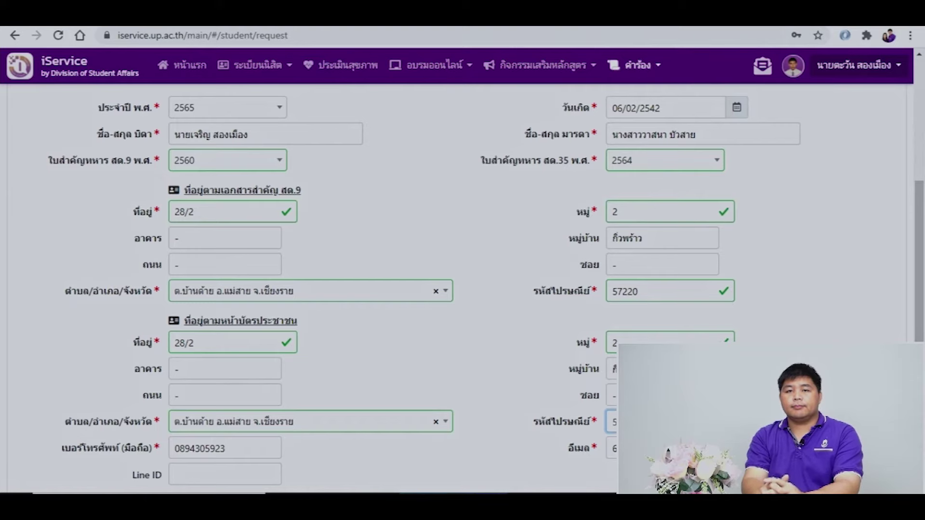
{"action": "scroll", "coordinate": [462, 289], "scroll_direction": "down", "scroll_amount": 2}
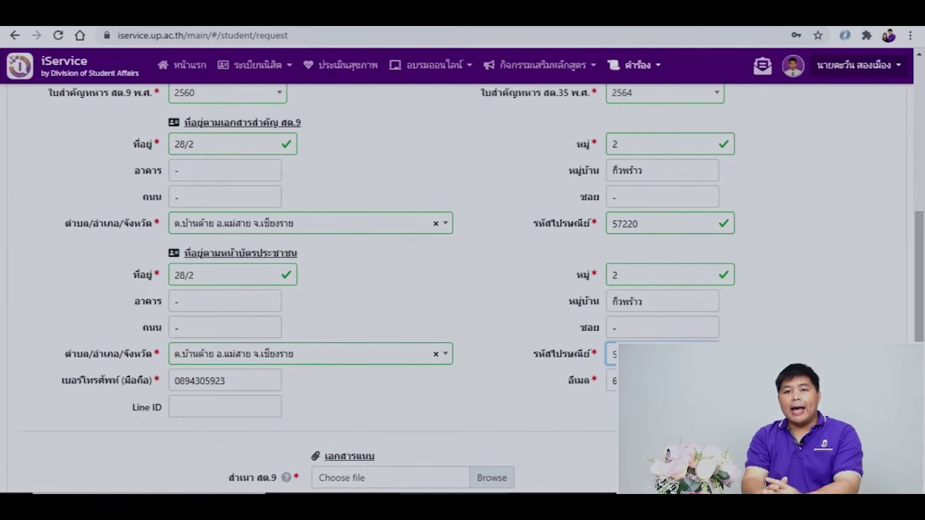
{"action": "scroll", "coordinate": [463, 289], "scroll_direction": "down", "scroll_amount": 3}
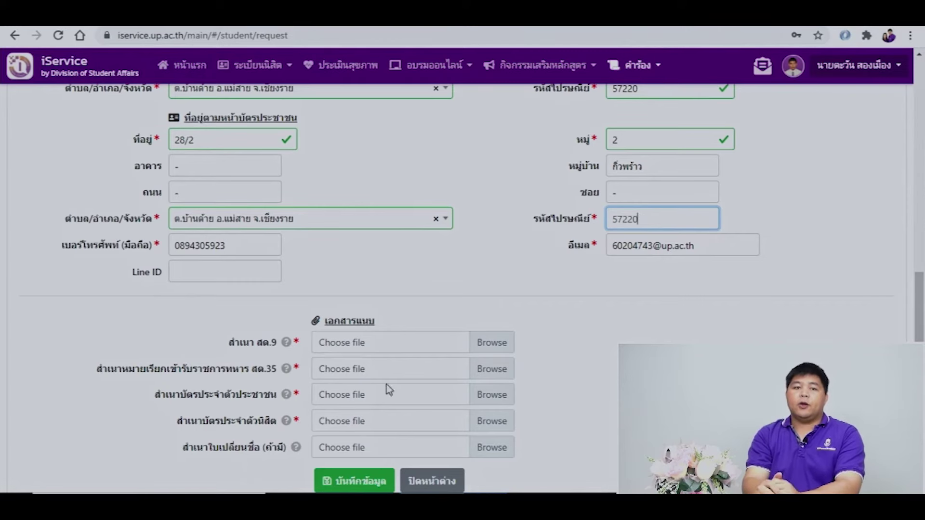
Attach 60653f45a01c3.jpg to the สด.9 and second fields, and the 60210201 file to the other three
{"action": "left_click", "coordinate": [485, 346]}
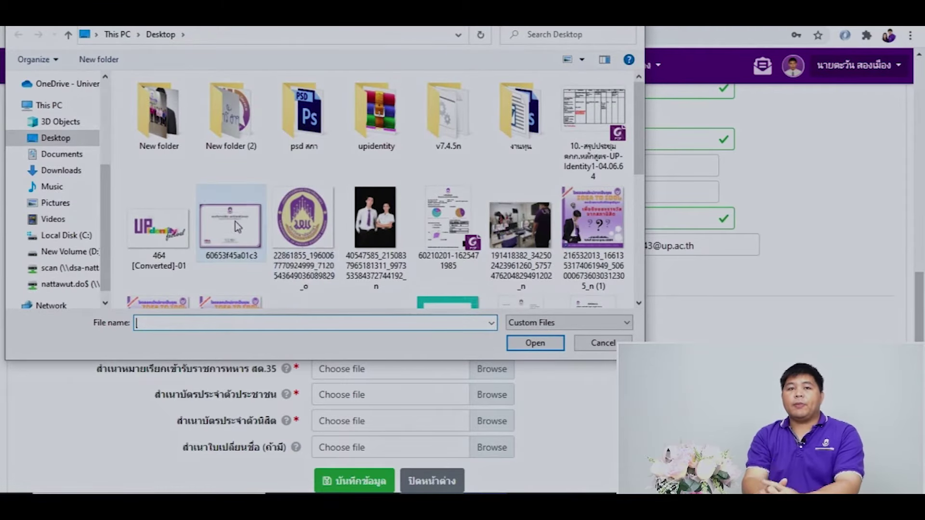
{"action": "double_click", "coordinate": [232, 225]}
{"action": "left_click", "coordinate": [489, 370]}
{"action": "double_click", "coordinate": [232, 225]}
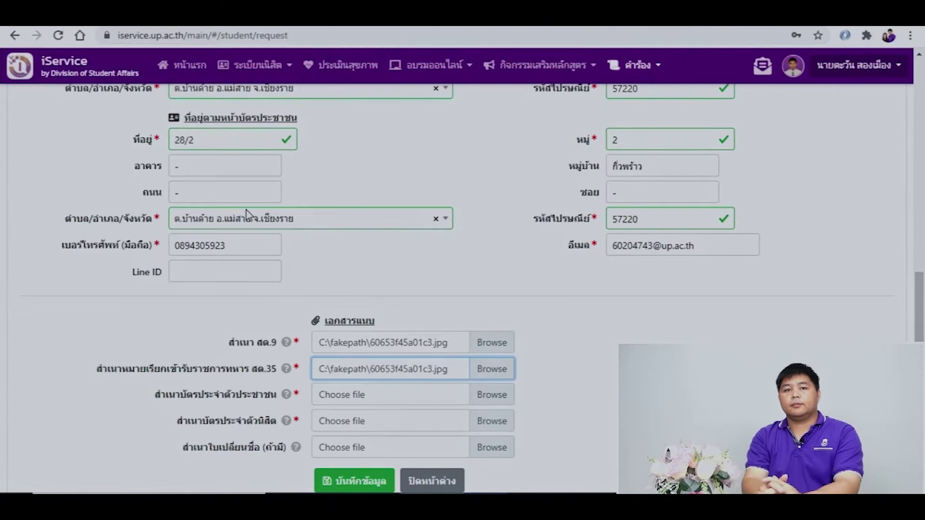
{"action": "left_click", "coordinate": [486, 394]}
{"action": "double_click", "coordinate": [470, 229]}
{"action": "left_click", "coordinate": [489, 421]}
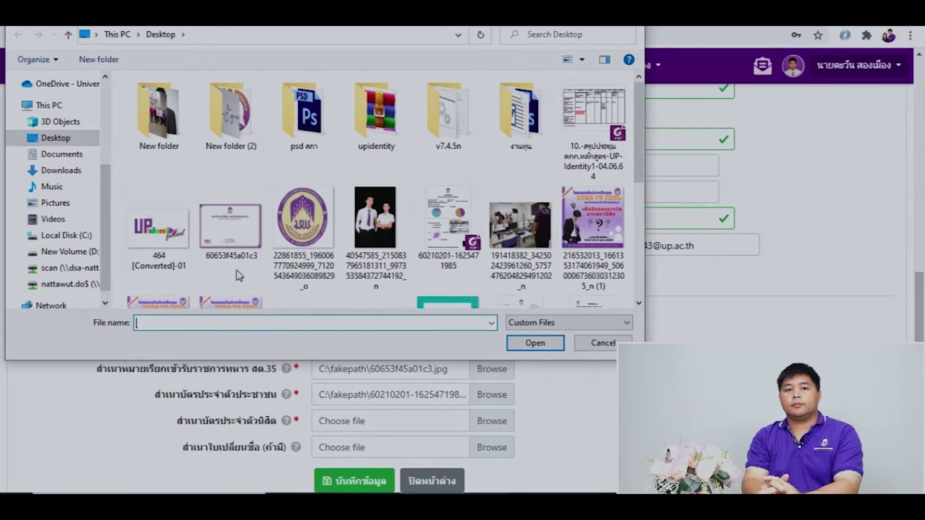
{"action": "double_click", "coordinate": [448, 227]}
{"action": "left_click", "coordinate": [487, 449]}
{"action": "double_click", "coordinate": [443, 248]}
{"action": "scroll", "coordinate": [443, 248], "scroll_direction": "down", "scroll_amount": 1}
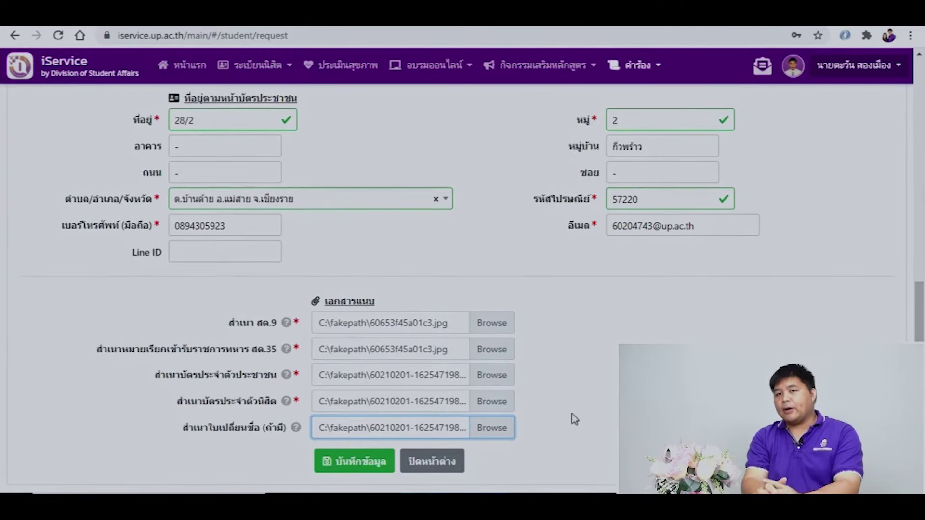
Save the DSA05 request with บันทึกข้อมูล and review the saved record's years and addresses
{"action": "left_click", "coordinate": [381, 470]}
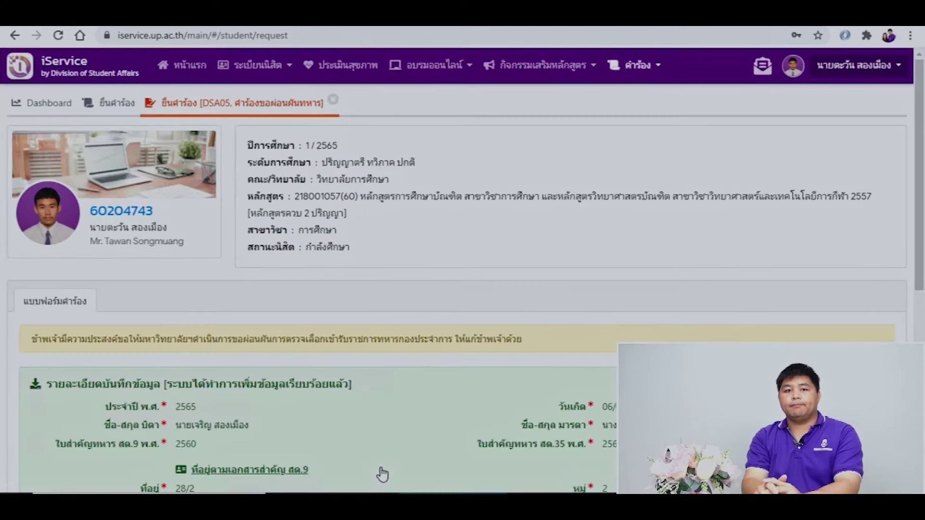
{"action": "scroll", "coordinate": [568, 376], "scroll_direction": "down", "scroll_amount": 5}
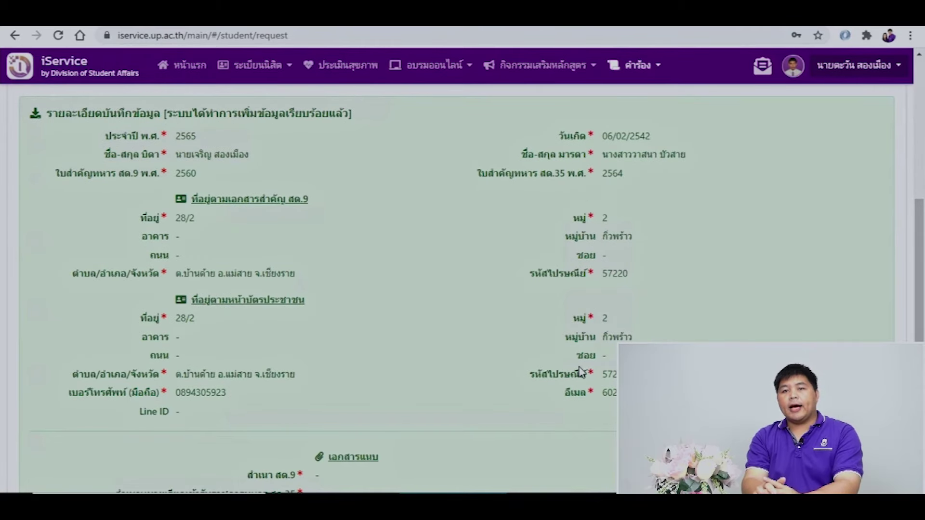
{"action": "scroll", "coordinate": [580, 370], "scroll_direction": "down", "scroll_amount": 2}
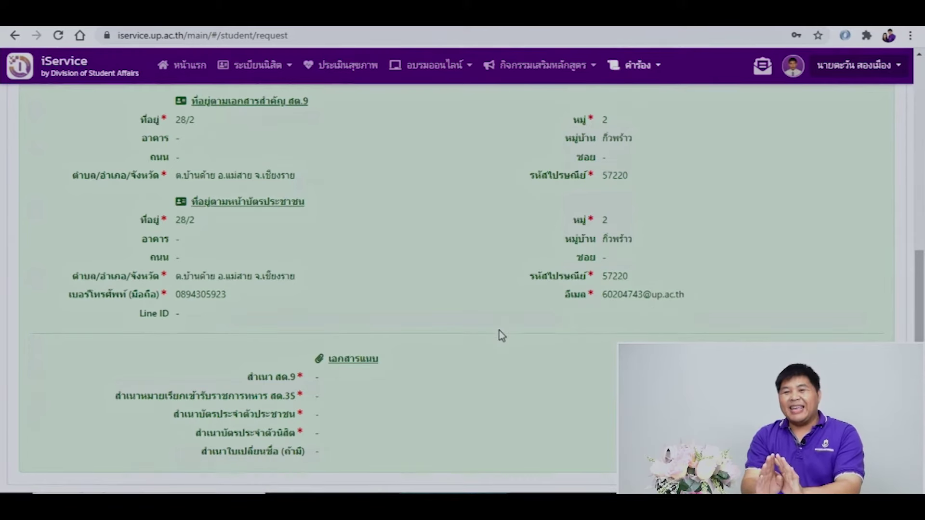
{"action": "scroll", "coordinate": [503, 334], "scroll_direction": "up", "scroll_amount": 3}
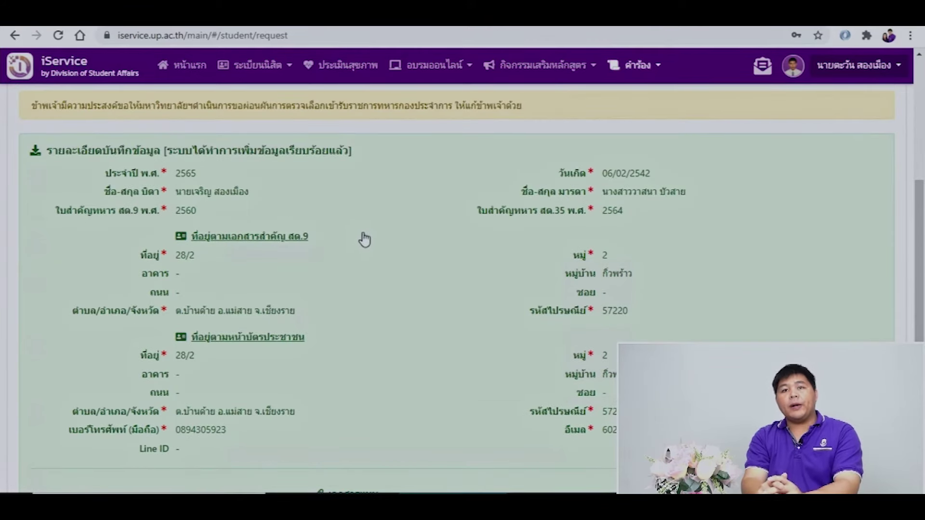
Find request 57 under ตรวจสอบคำร้อง and open its printable DSA05 form
{"action": "left_click", "coordinate": [648, 73]}
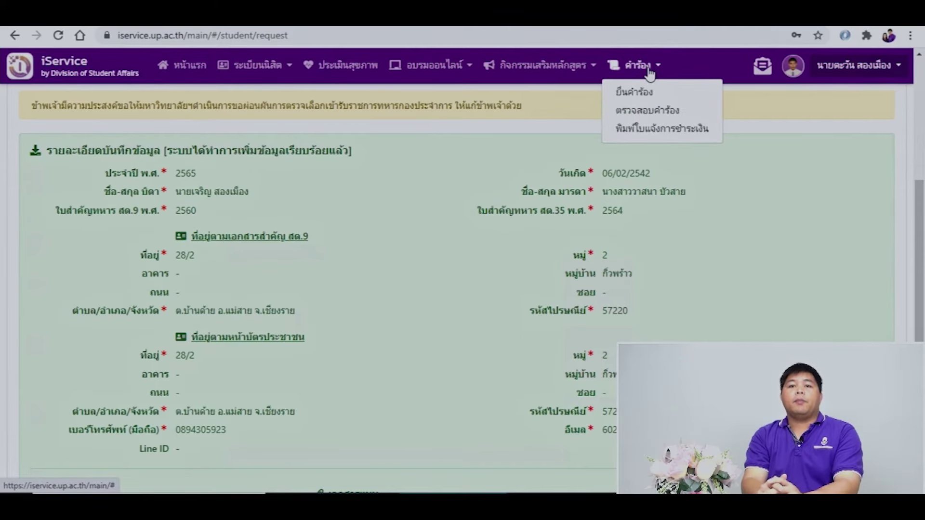
{"action": "left_click", "coordinate": [650, 113]}
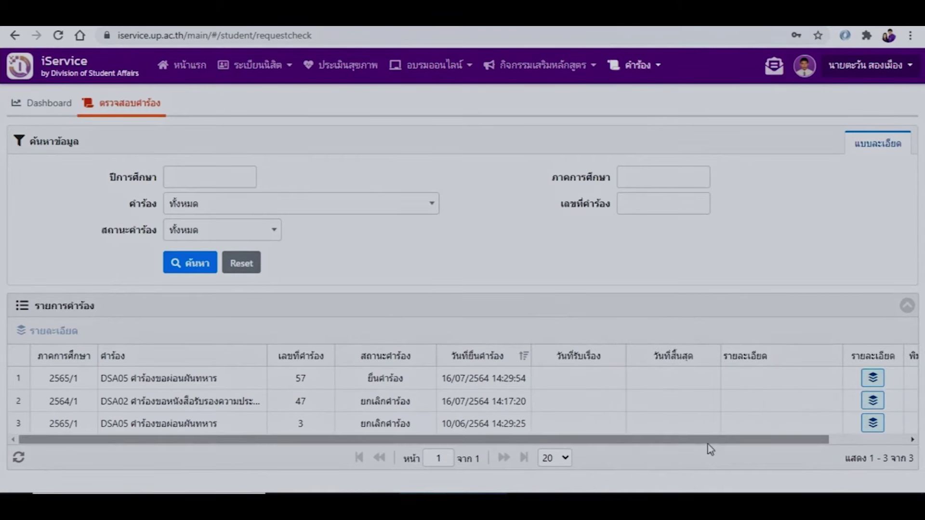
{"action": "left_click_drag", "start_coordinate": [710, 444], "coordinate": [730, 446]}
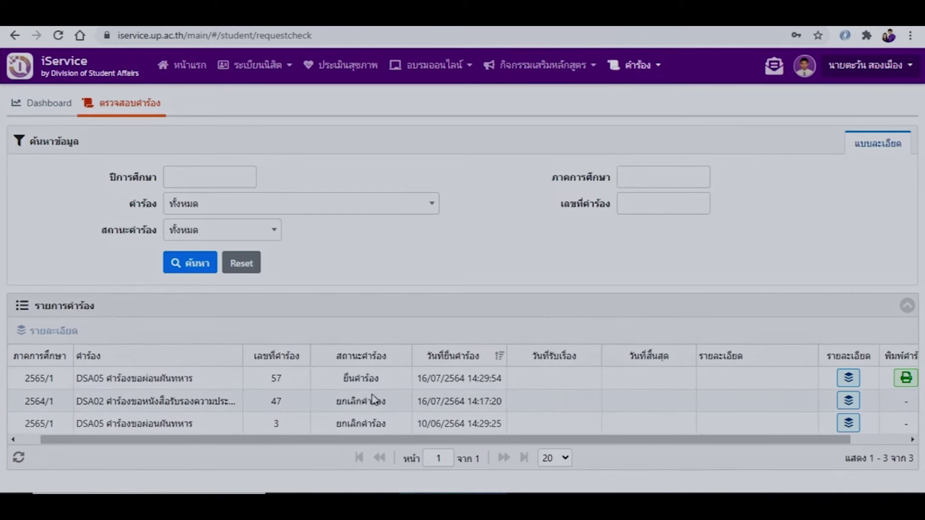
{"action": "left_click_drag", "start_coordinate": [608, 442], "coordinate": [646, 443]}
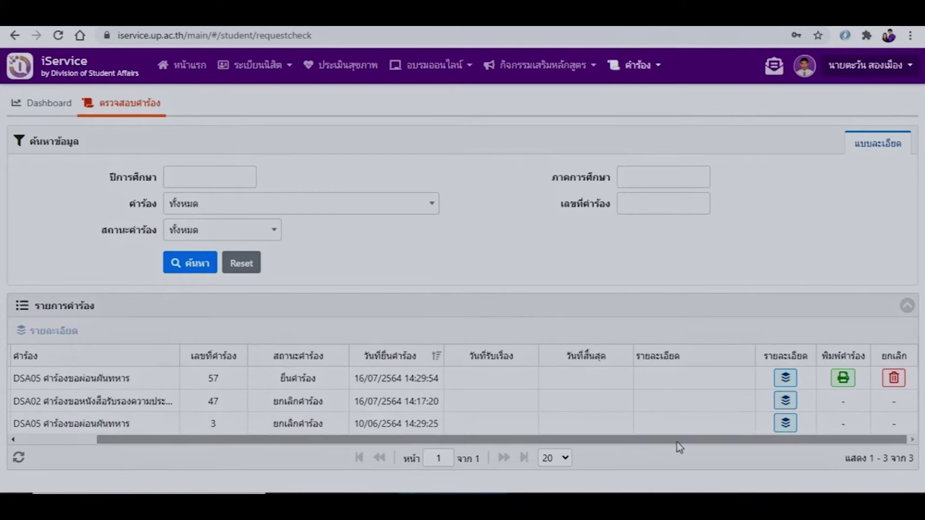
{"action": "left_click", "coordinate": [842, 378]}
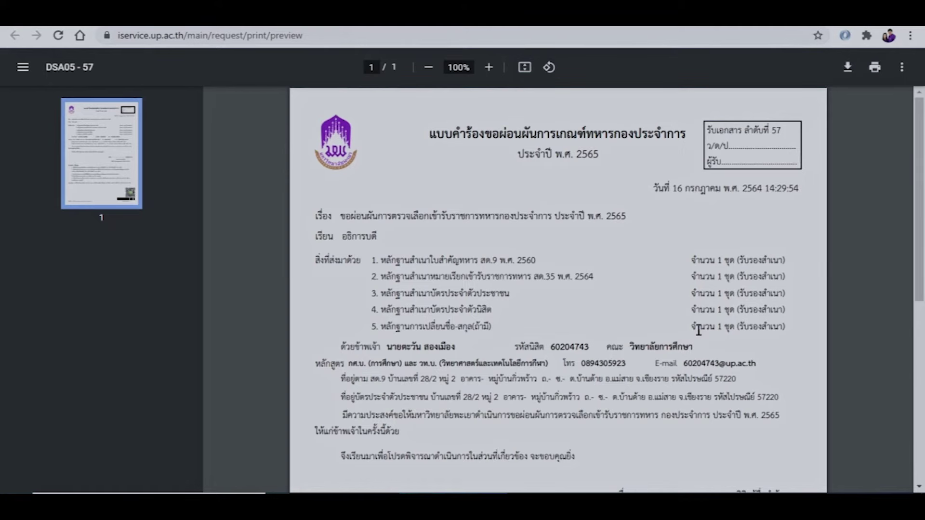
Scroll through the DSA05 - 57 PDF down to the QR code and barcode
{"action": "scroll", "coordinate": [699, 330], "scroll_direction": "down", "scroll_amount": 2}
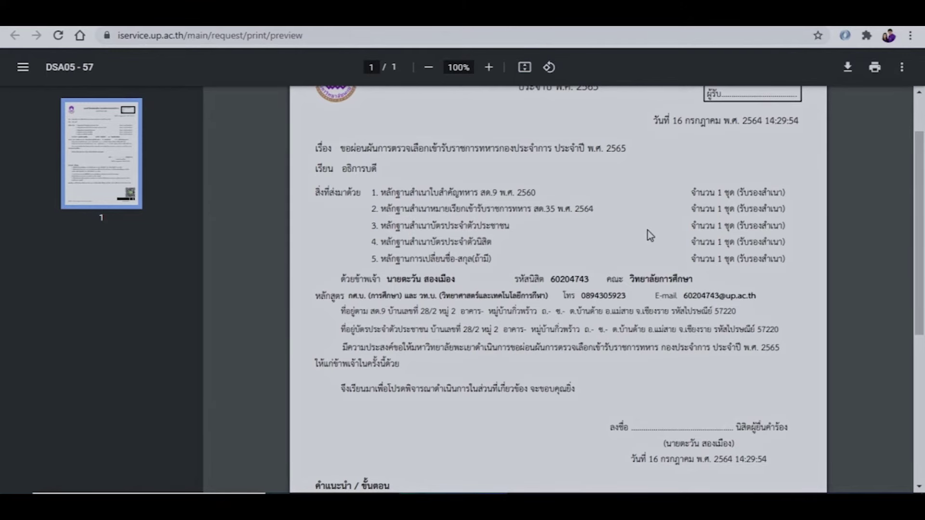
{"action": "scroll", "coordinate": [648, 230], "scroll_direction": "down", "scroll_amount": 4}
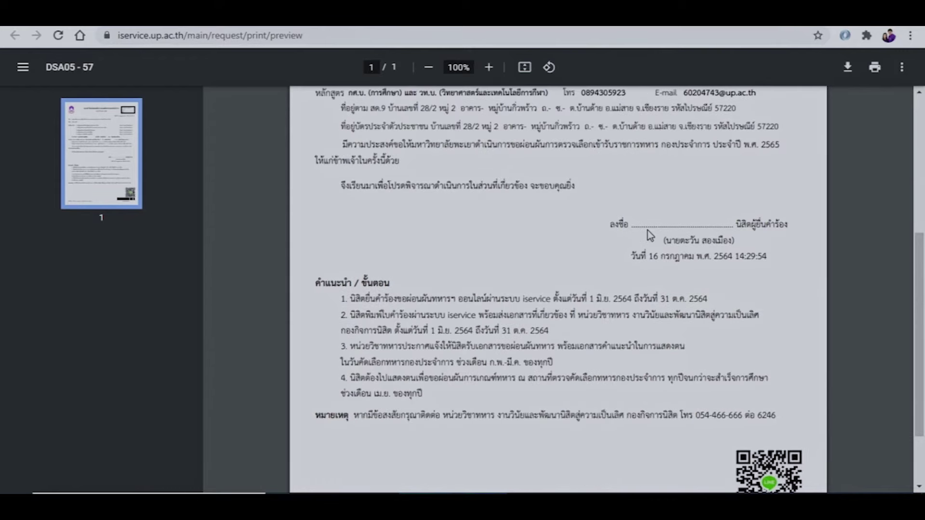
{"action": "scroll", "coordinate": [647, 231], "scroll_direction": "down", "scroll_amount": 2}
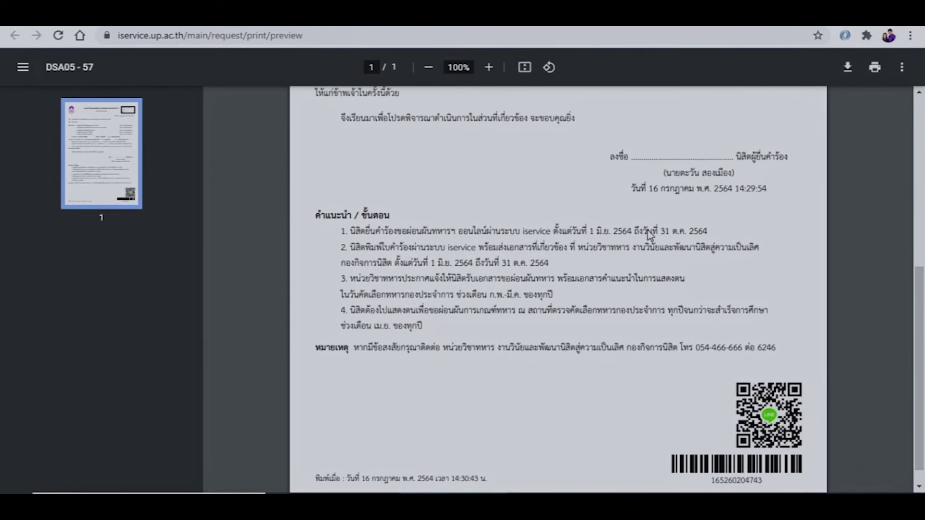